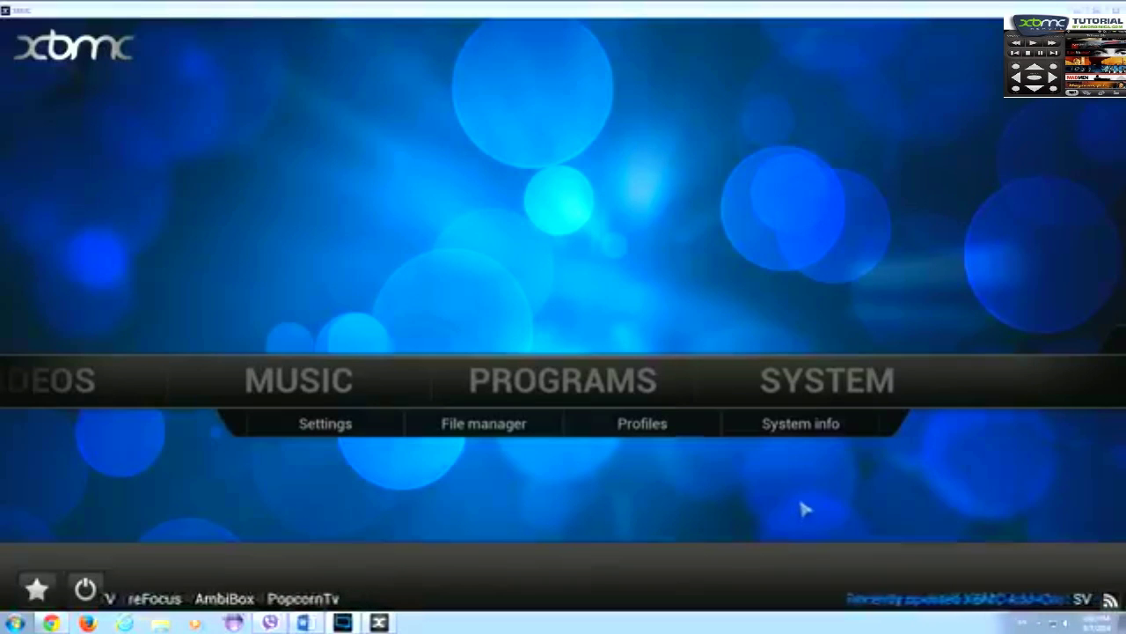
# Step: Enable Live TV (PVR) in the system settings
pyautogui.click(815, 389)
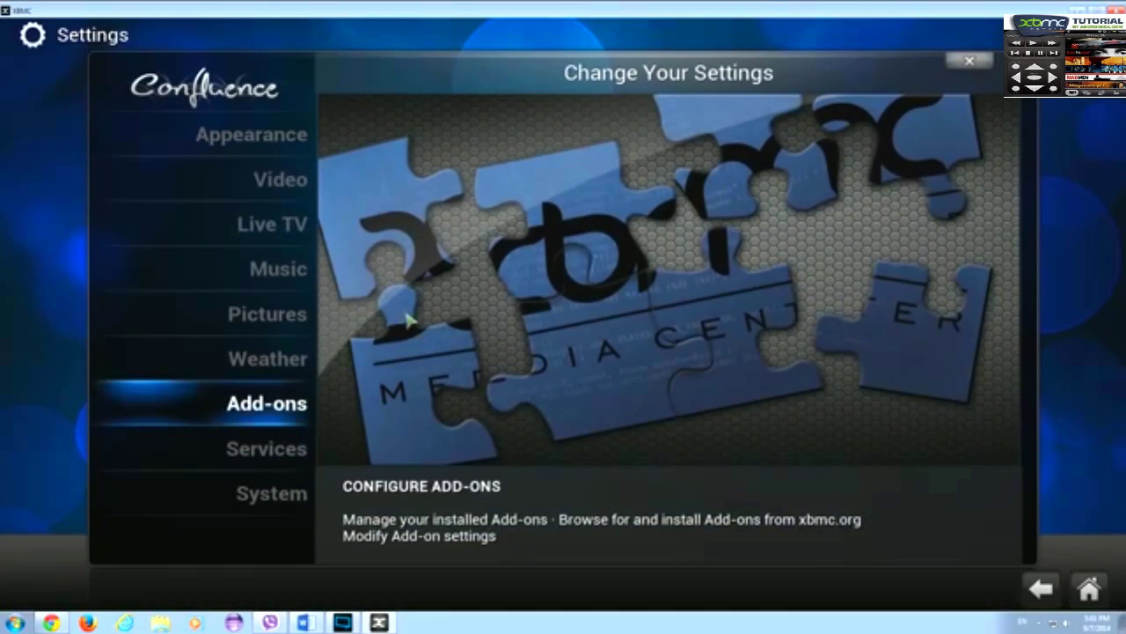
pyautogui.click(250, 223)
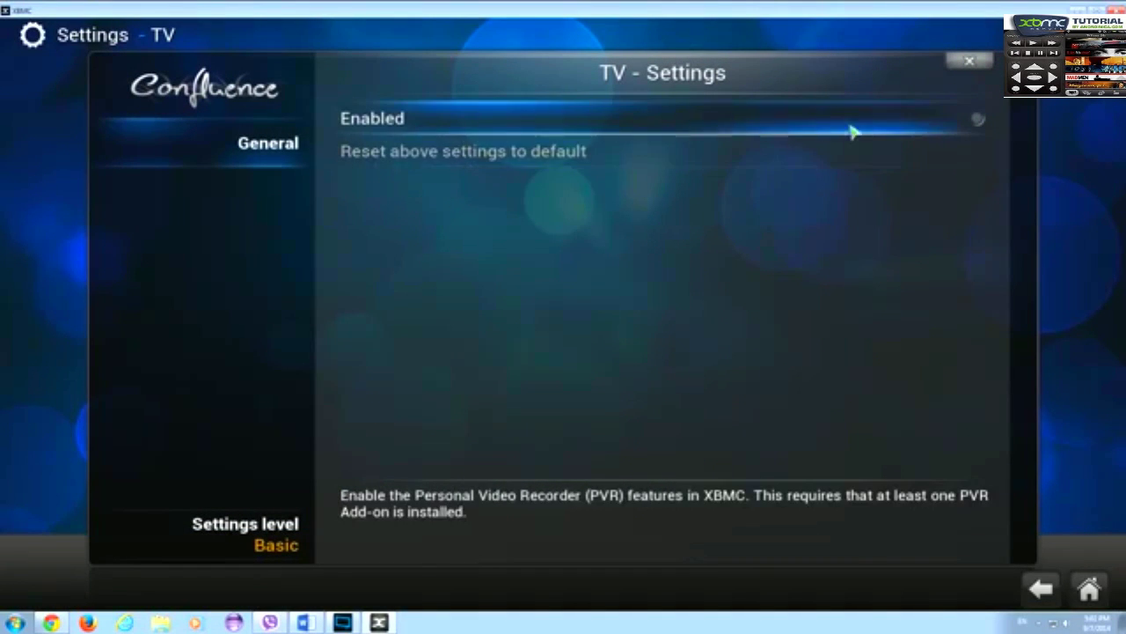
pyautogui.click(980, 121)
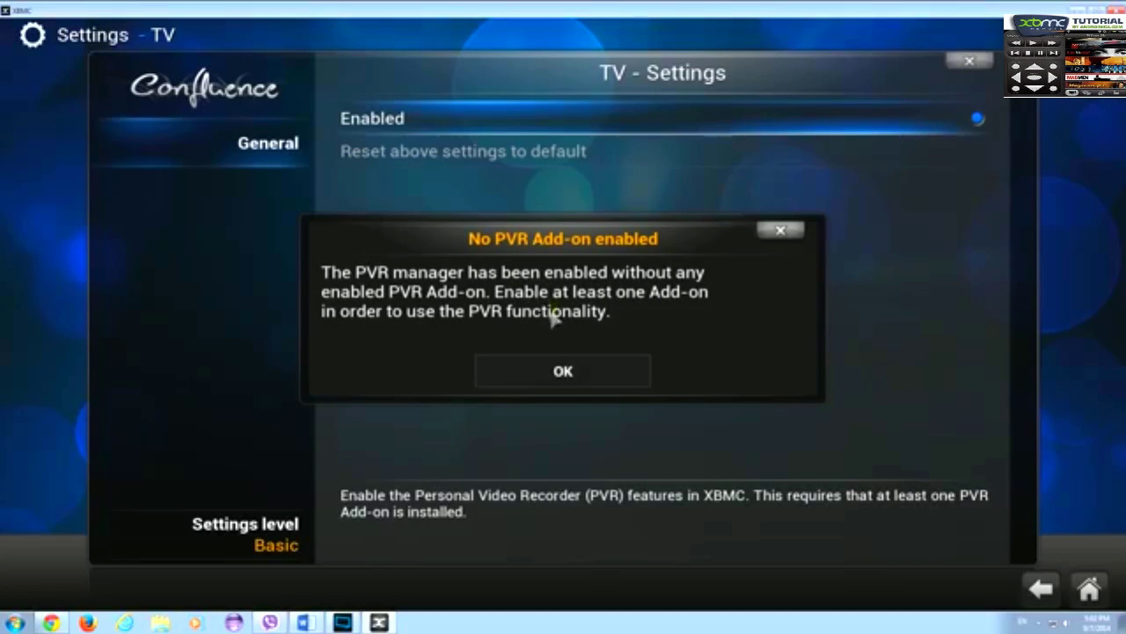
# Step: Dismiss the PVR notice and enable the PVR IPTV Simple Client add-on from the PVR clients list
pyautogui.click(567, 370)
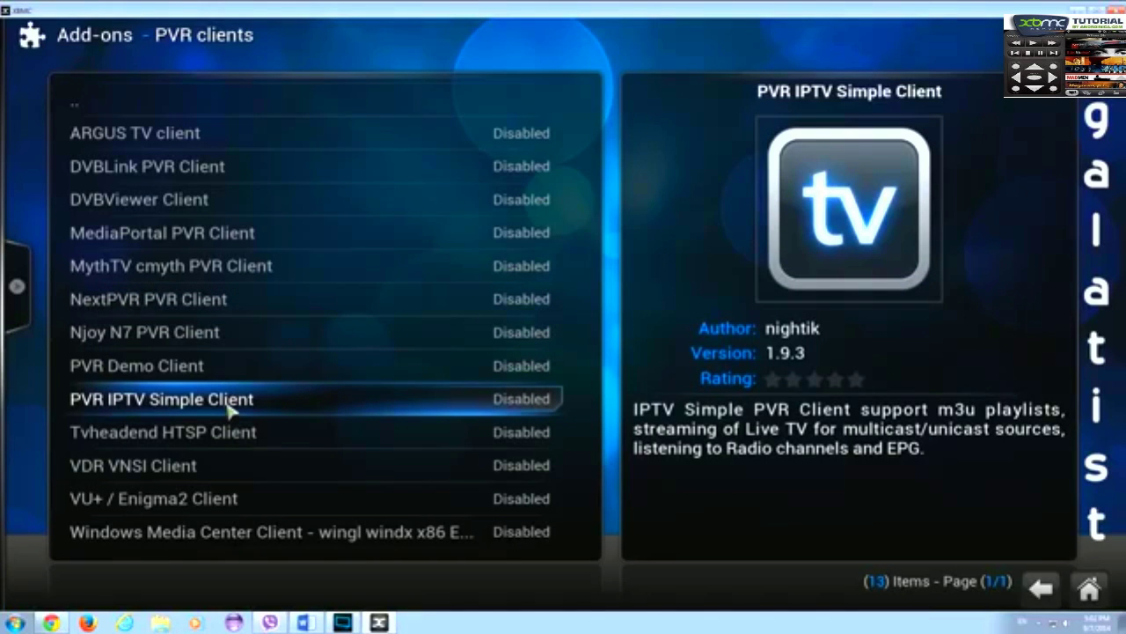
pyautogui.click(231, 409)
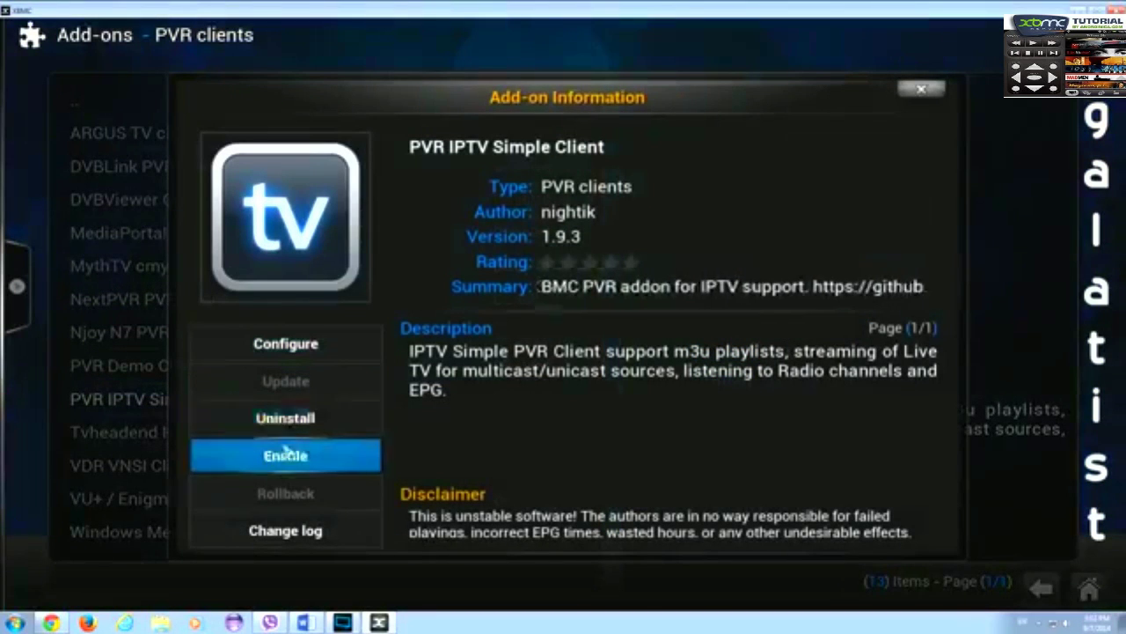
pyautogui.click(289, 460)
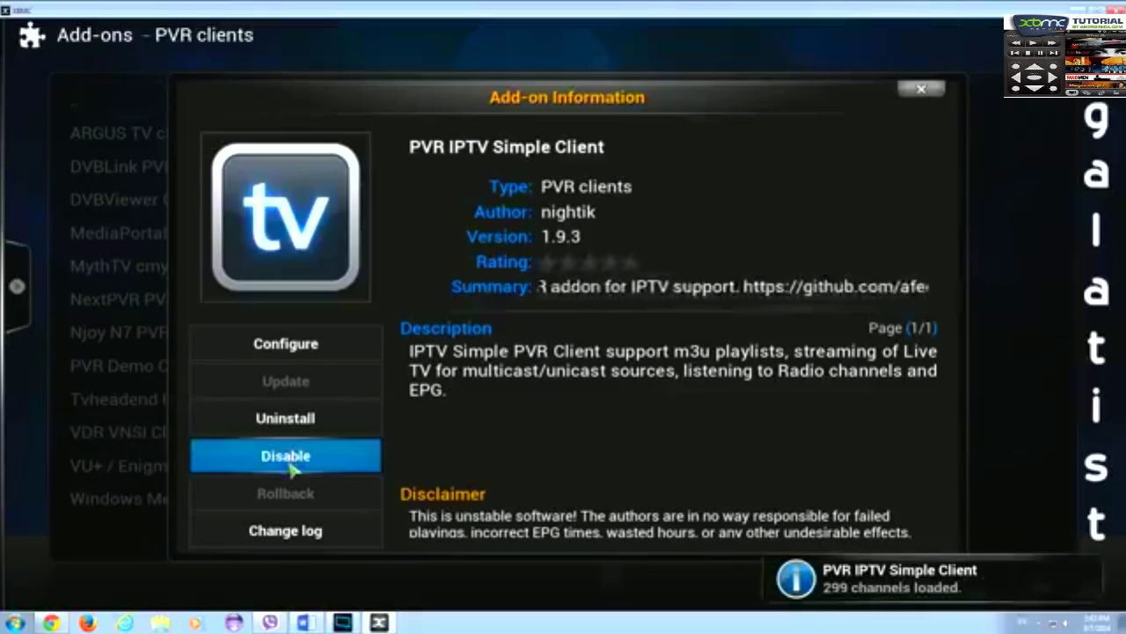
# Step: Open the configuration of PVR IPTV Simple Client and set the playlist location to Local Path (include Local Network)
pyautogui.click(314, 347)
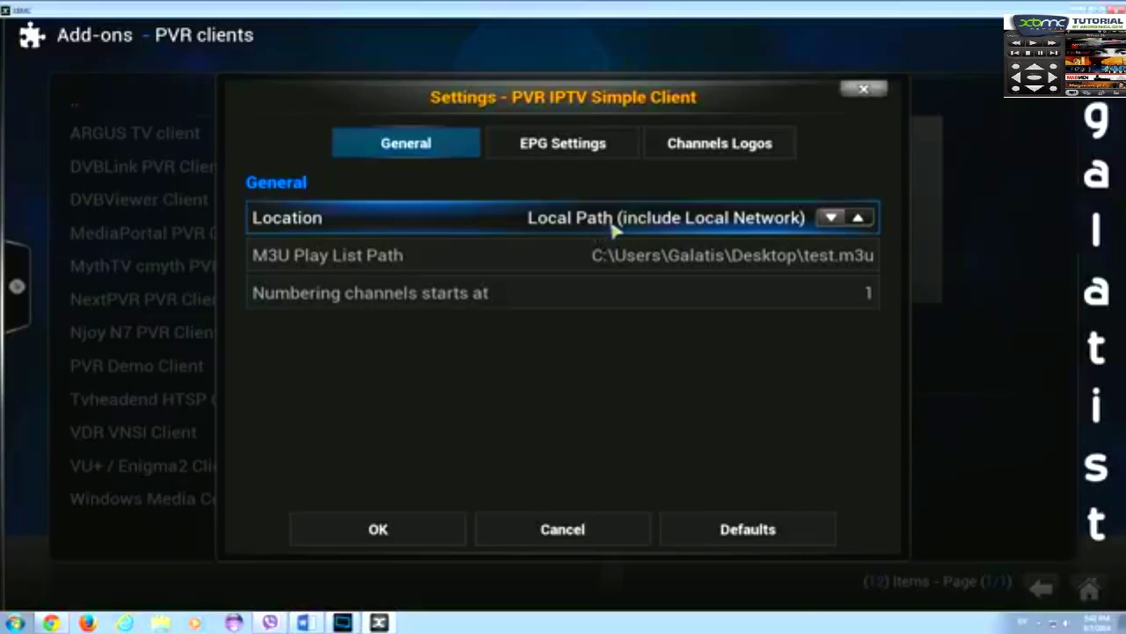
pyautogui.click(831, 220)
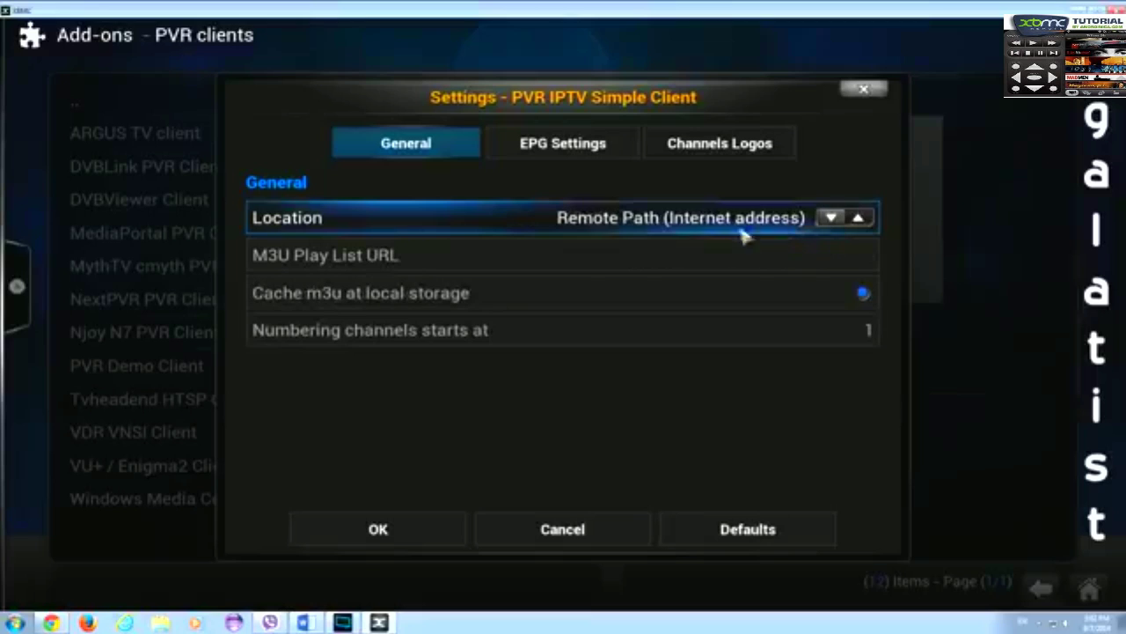
pyautogui.click(831, 220)
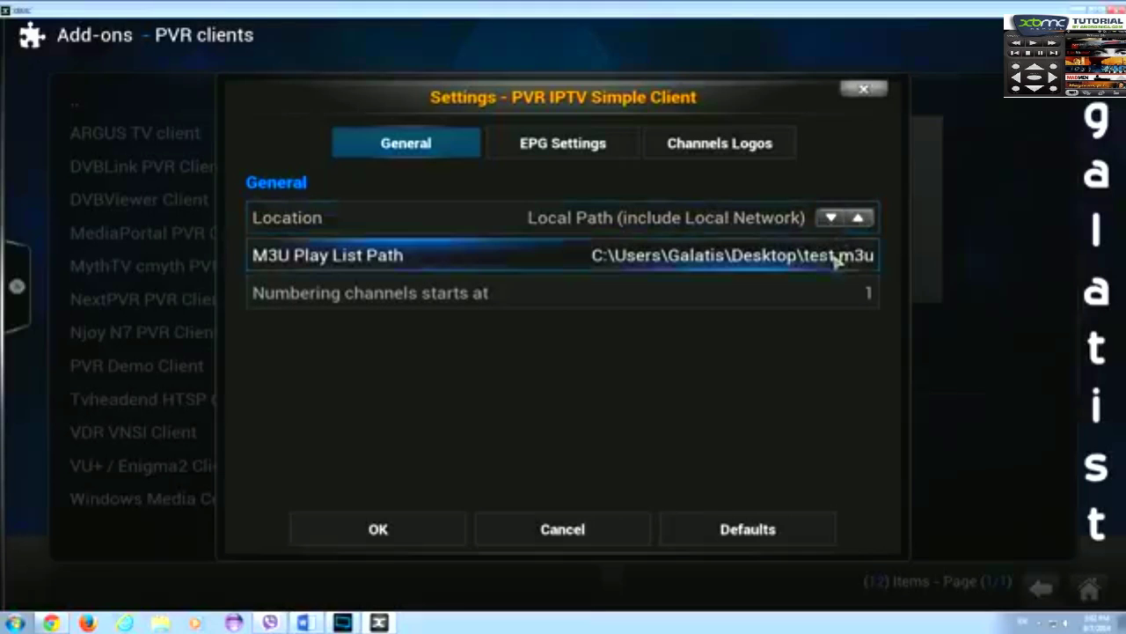
# Step: Set the M3U Play List Path to test.m3u in the Desktop folder and save the add-on's settings
pyautogui.click(329, 266)
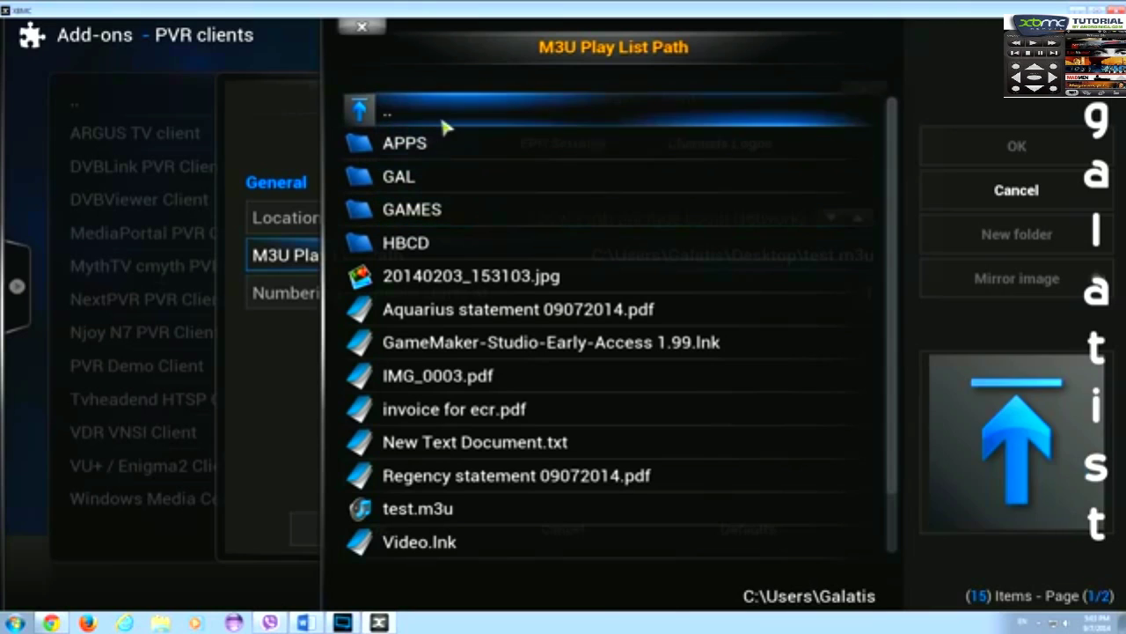
pyautogui.scroll(-3, 465, 430)
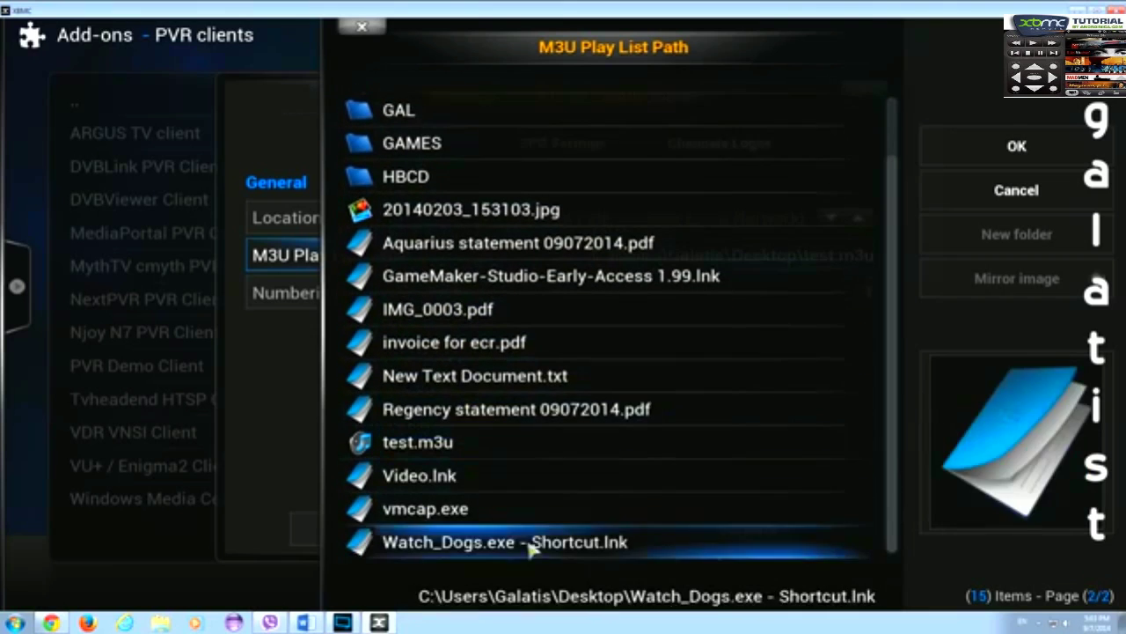
pyautogui.scroll(3, 564, 294)
pyautogui.scroll(-1, 488, 195)
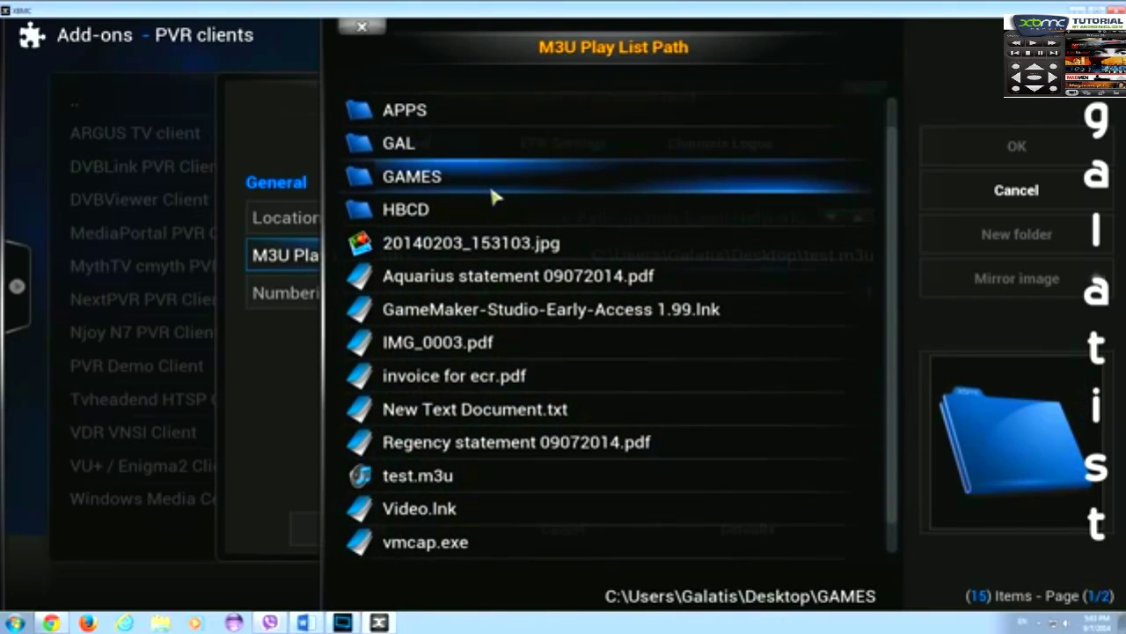
pyautogui.scroll(-1, 506, 255)
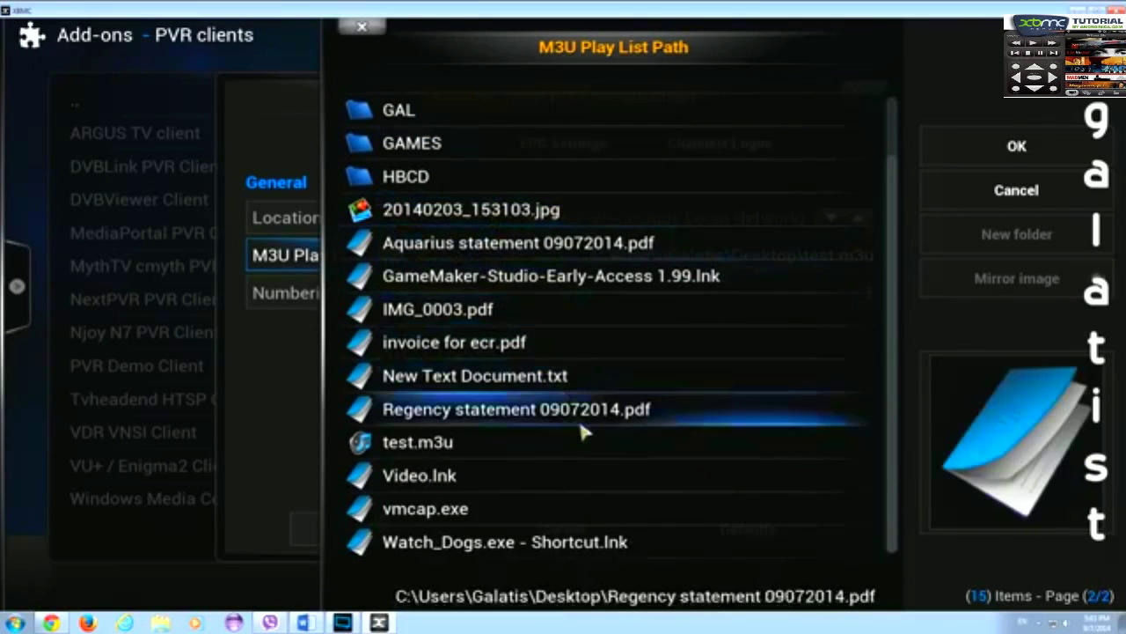
pyautogui.scroll(2, 576, 432)
pyautogui.click(495, 126)
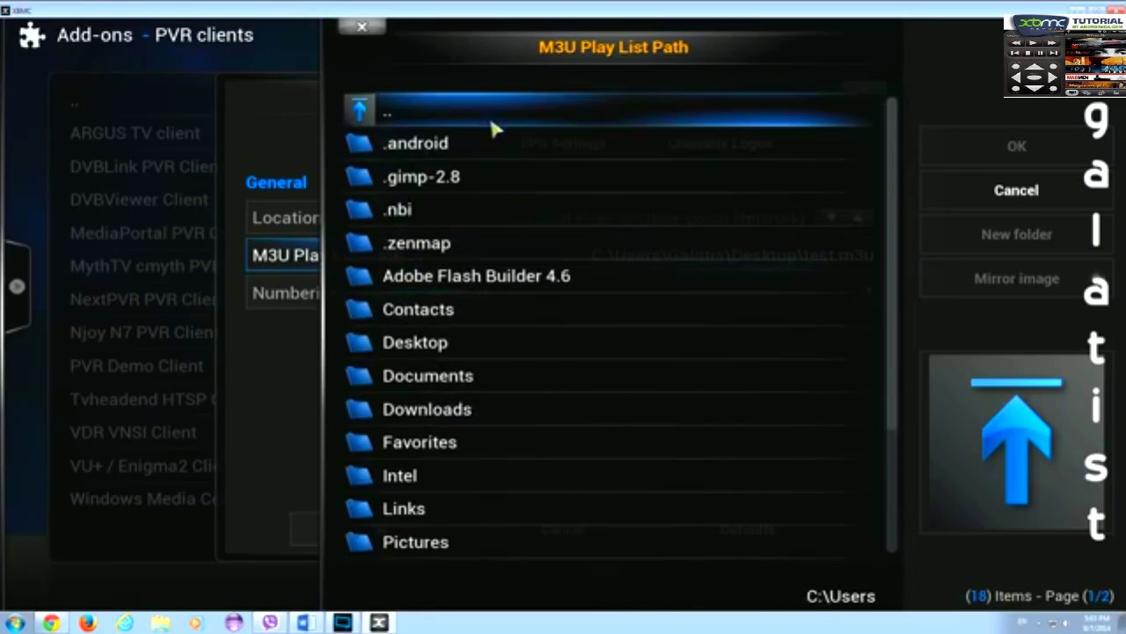
pyautogui.click(460, 355)
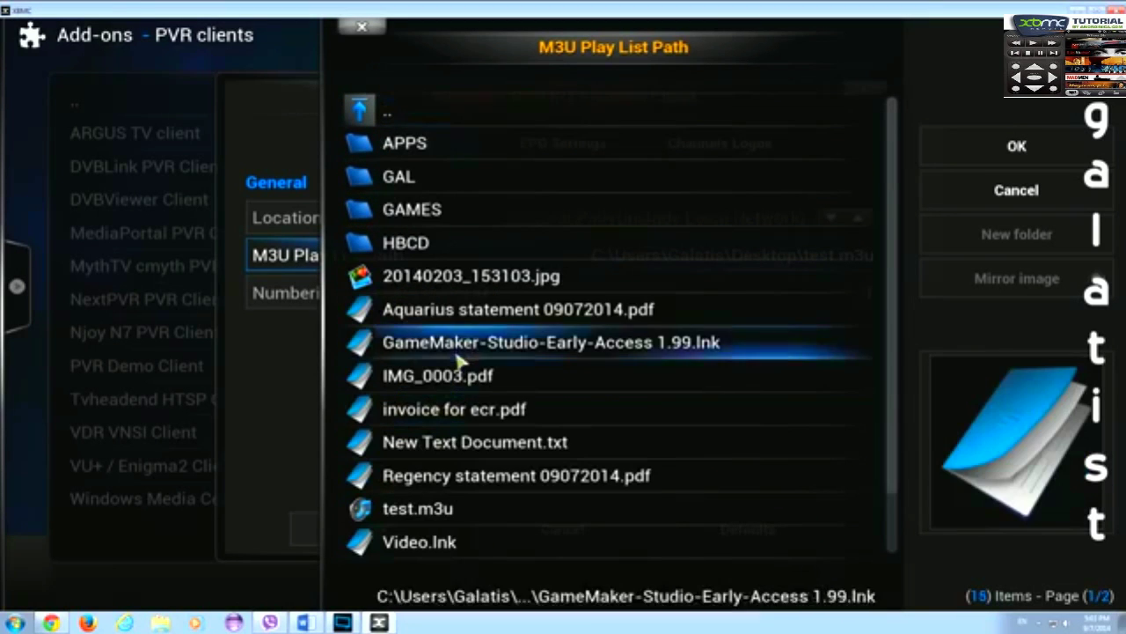
pyautogui.scroll(-1, 493, 457)
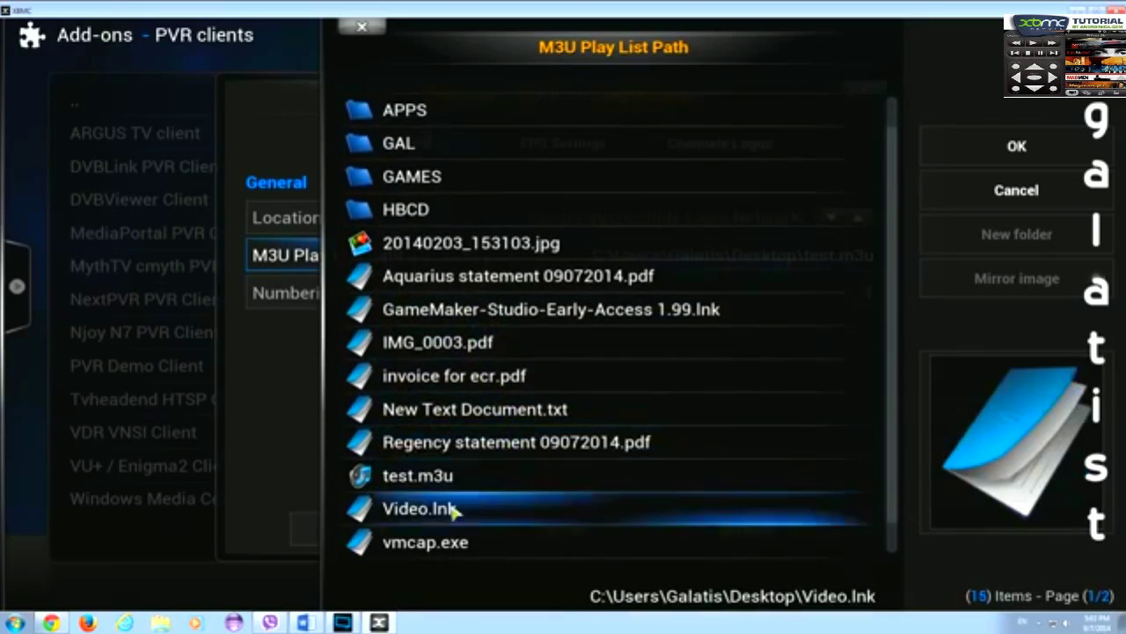
pyautogui.click(410, 480)
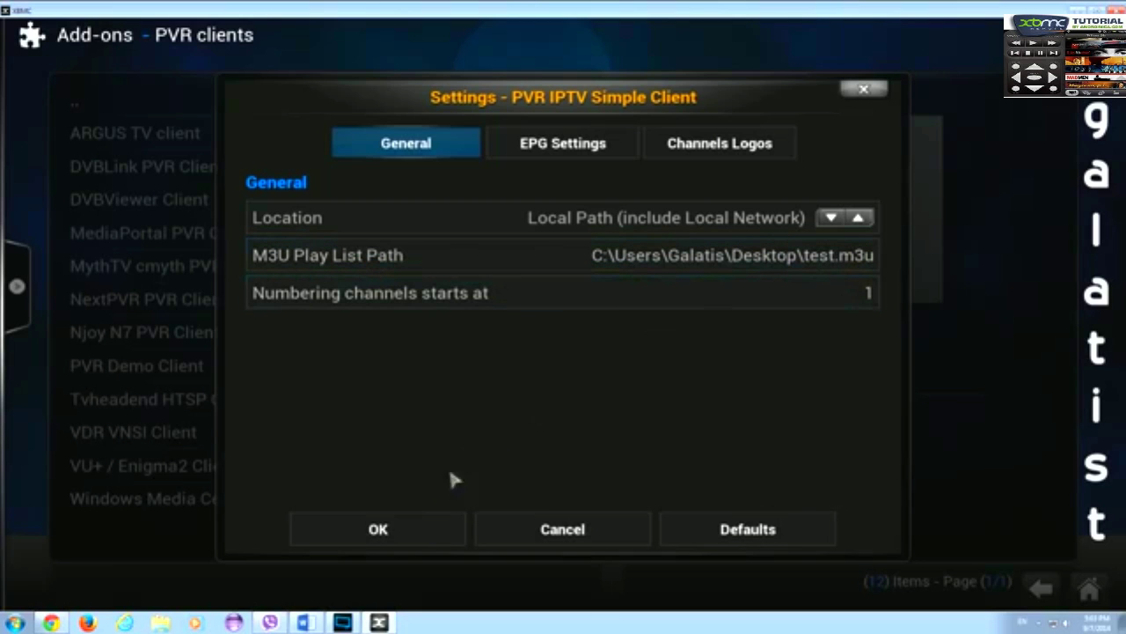
pyautogui.click(378, 529)
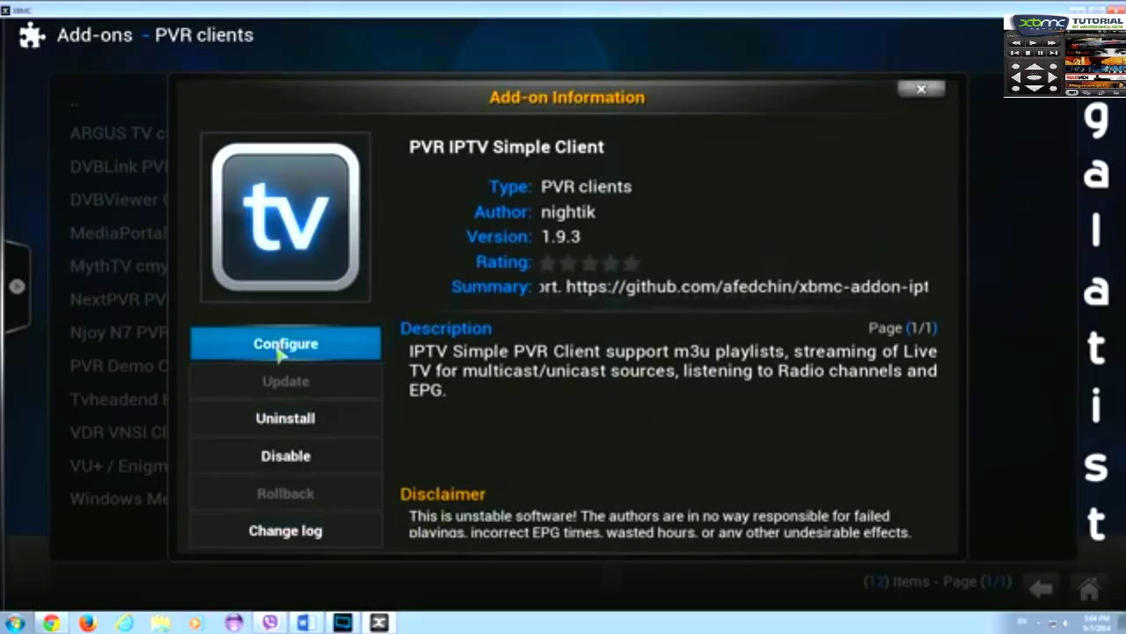
# Step: Close the add-on information, exit XBMC from the home screen and launch it again
pyautogui.click(921, 92)
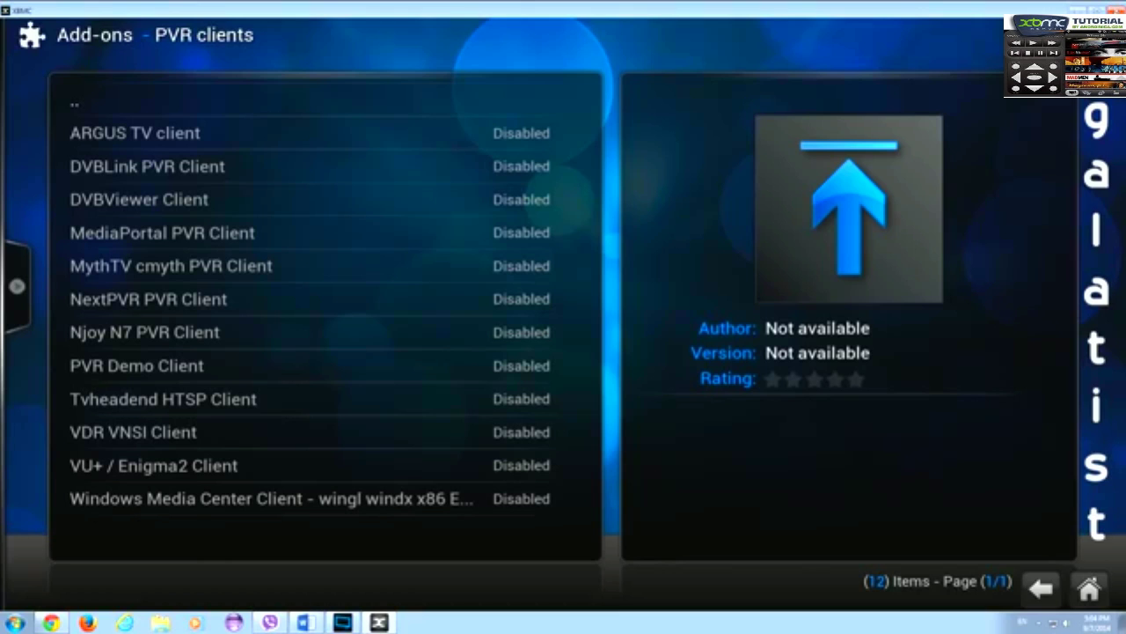
pyautogui.click(1090, 588)
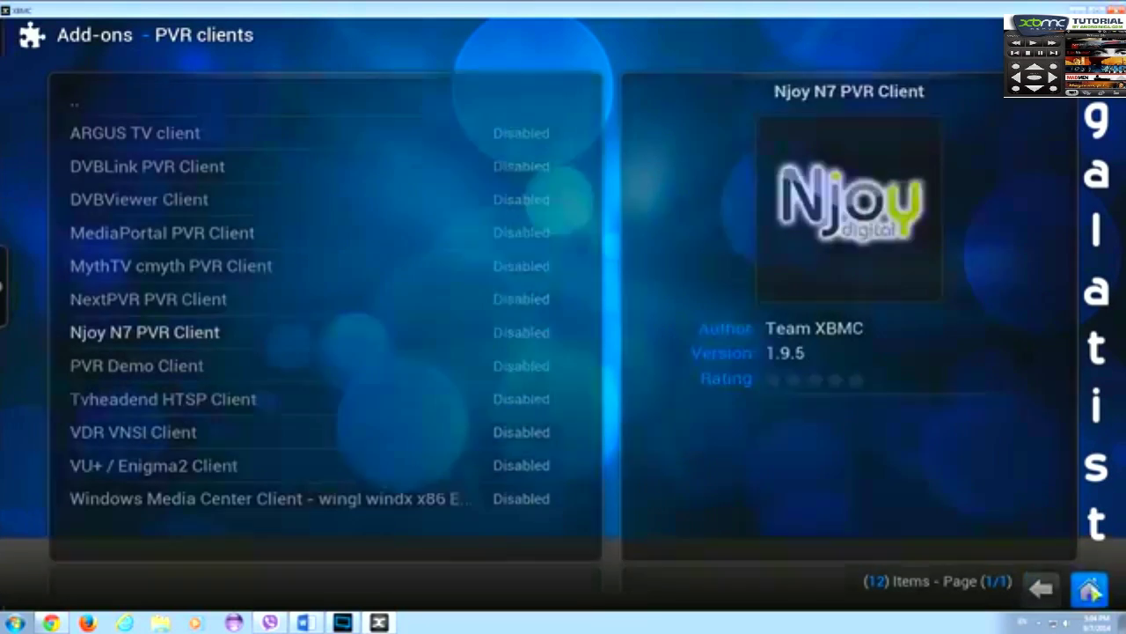
pyautogui.click(86, 588)
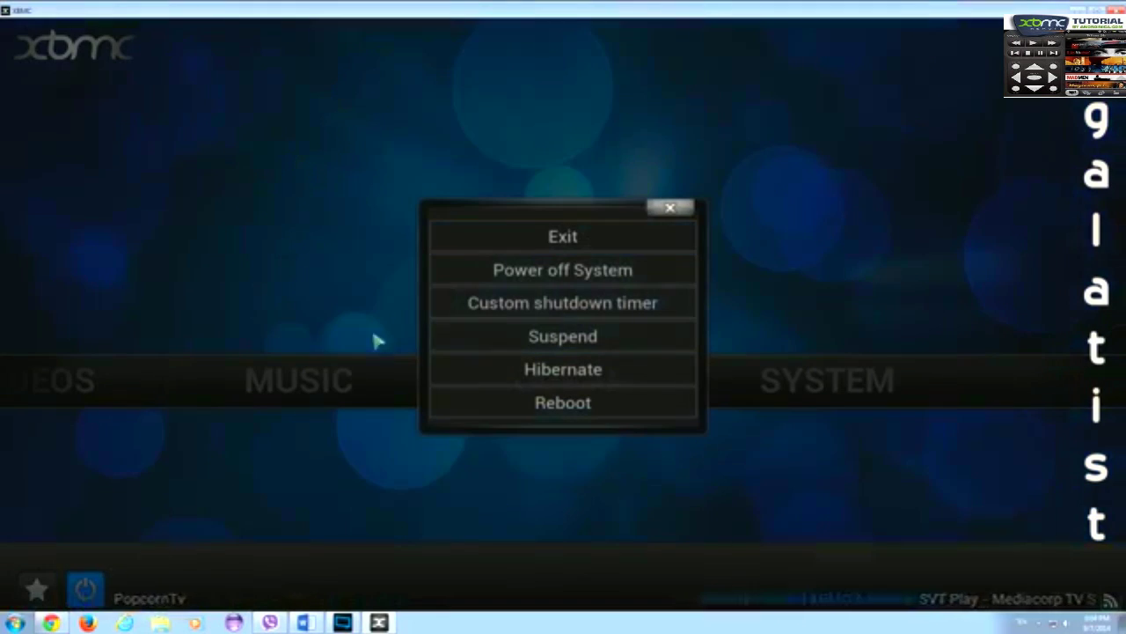
pyautogui.click(563, 238)
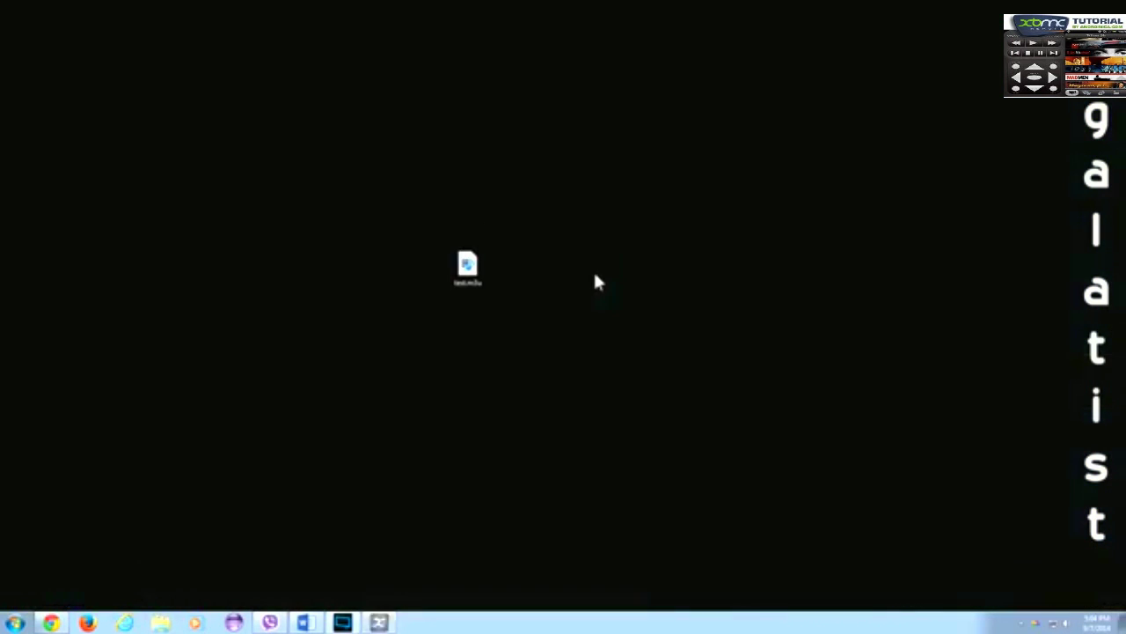
pyautogui.click(13, 621)
pyautogui.click(95, 365)
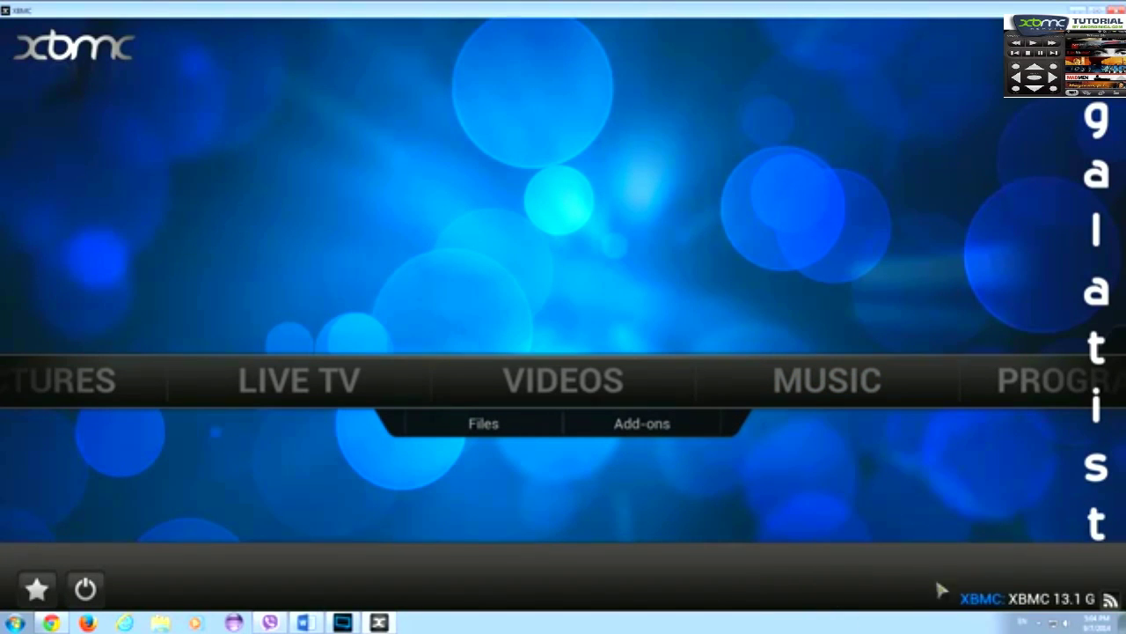
# Step: Open Live TV and look through the first entries of the All TV channels list
pyautogui.click(315, 400)
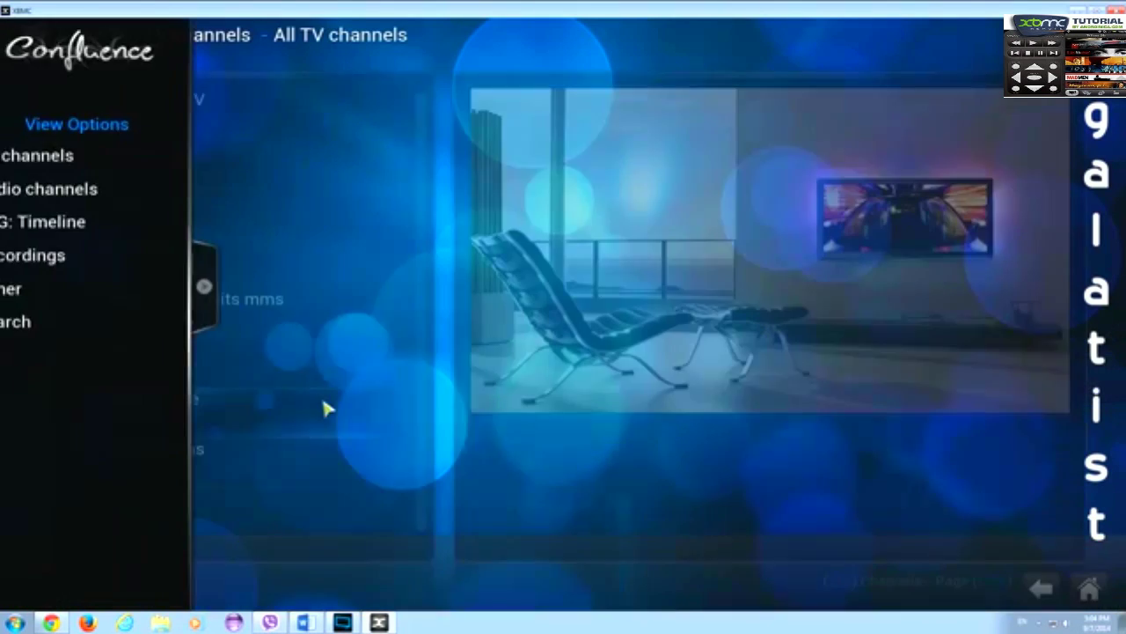
pyautogui.scroll(-4, 206, 385)
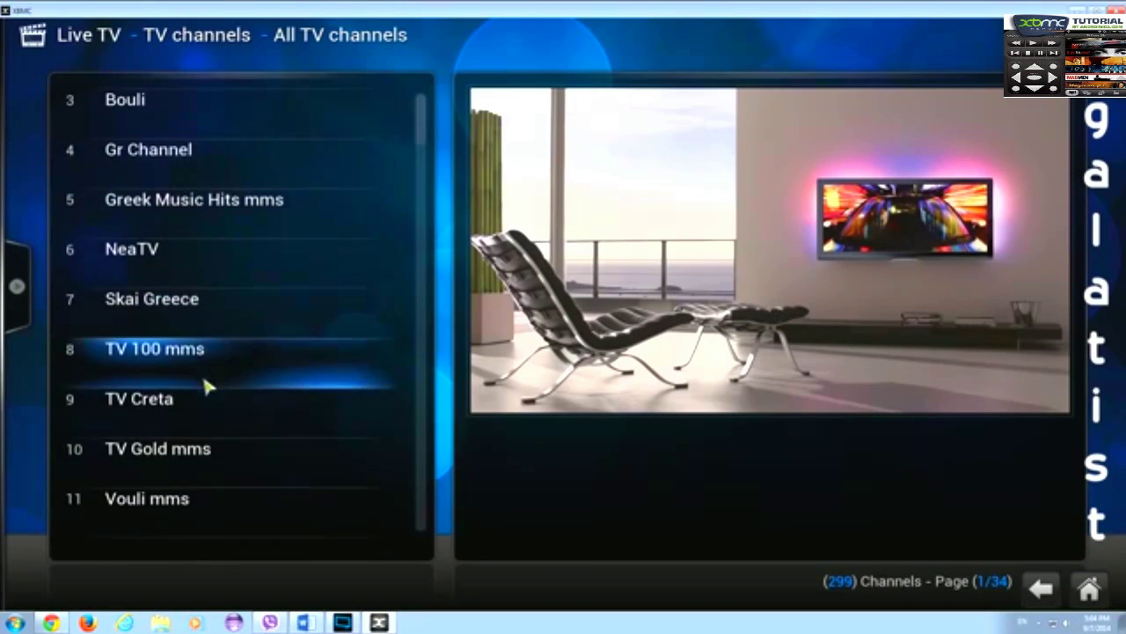
pyautogui.scroll(3, 231, 415)
pyautogui.scroll(-3, 236, 411)
pyautogui.scroll(-2, 234, 410)
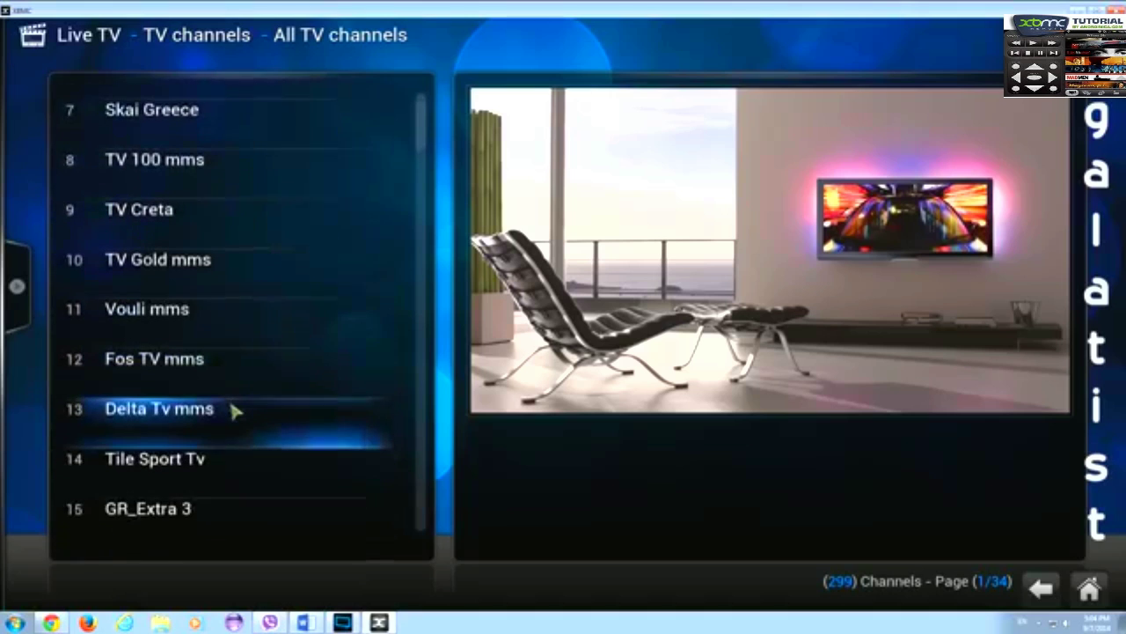
pyautogui.scroll(3, 231, 406)
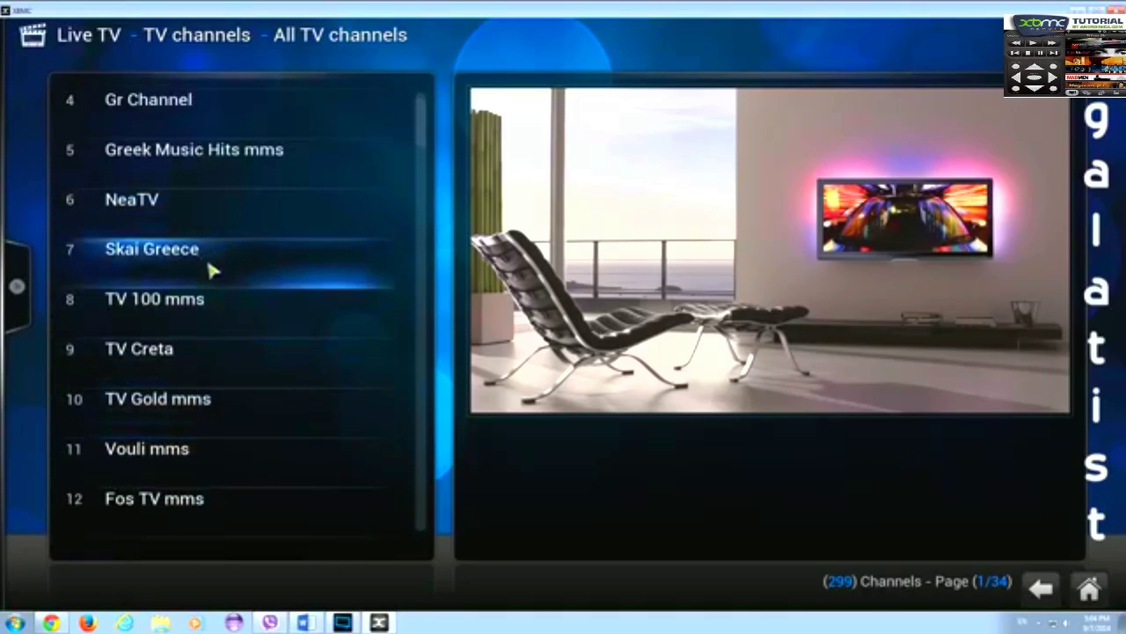
pyautogui.scroll(-4, 223, 362)
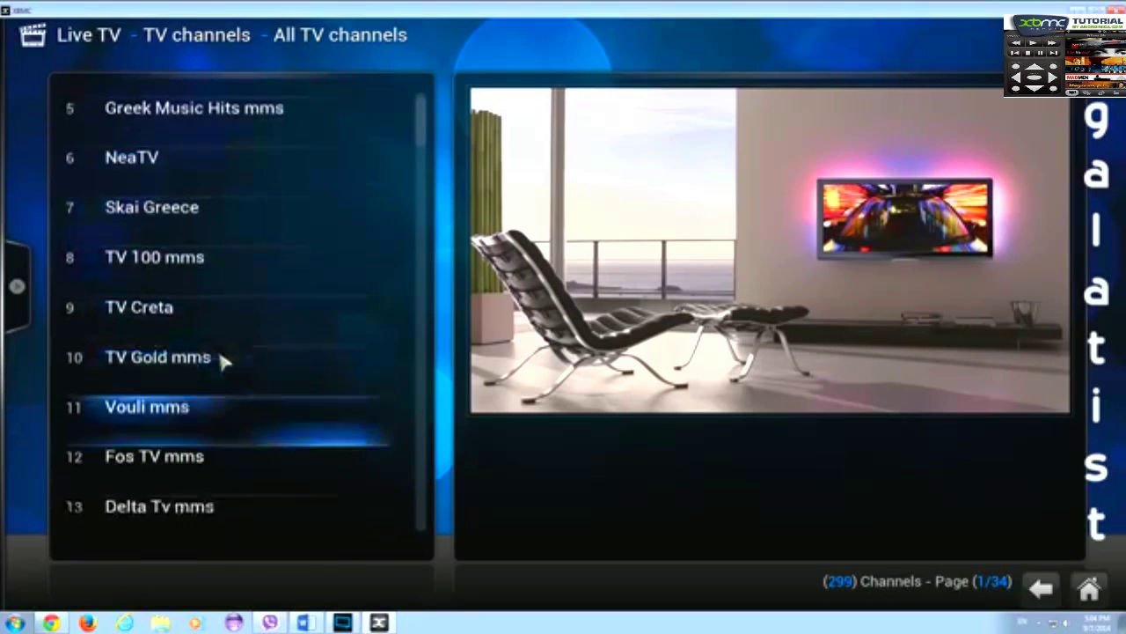
pyautogui.scroll(5, 234, 431)
pyautogui.scroll(2, 234, 426)
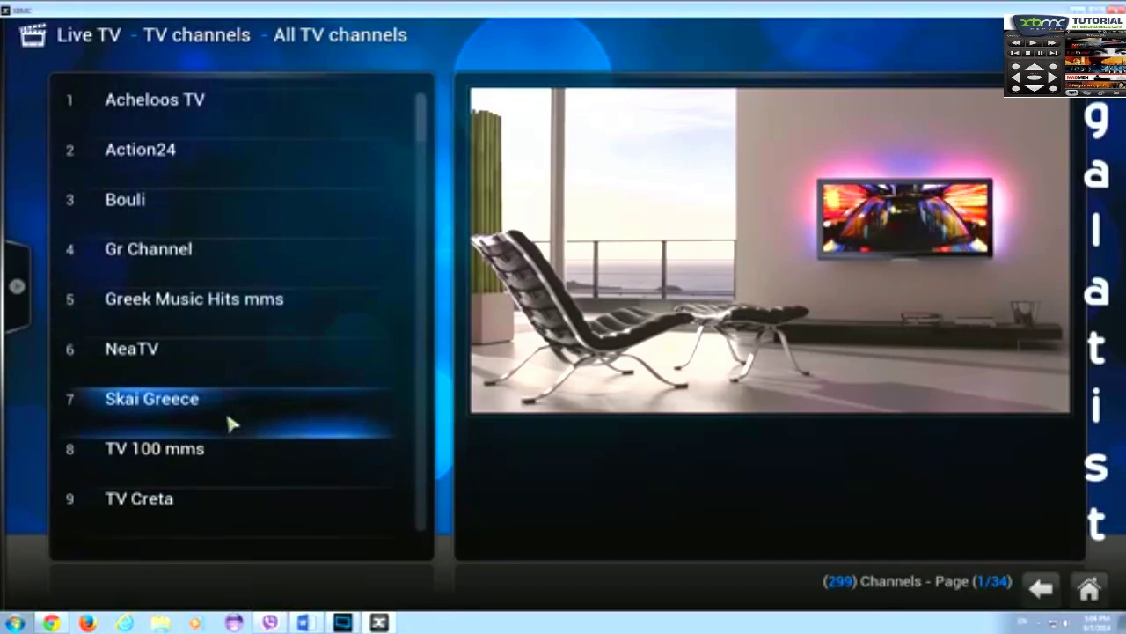
# Step: Try the Skai Greece channel, then play Спорт 1 in full screen and stop the playback
pyautogui.click(147, 416)
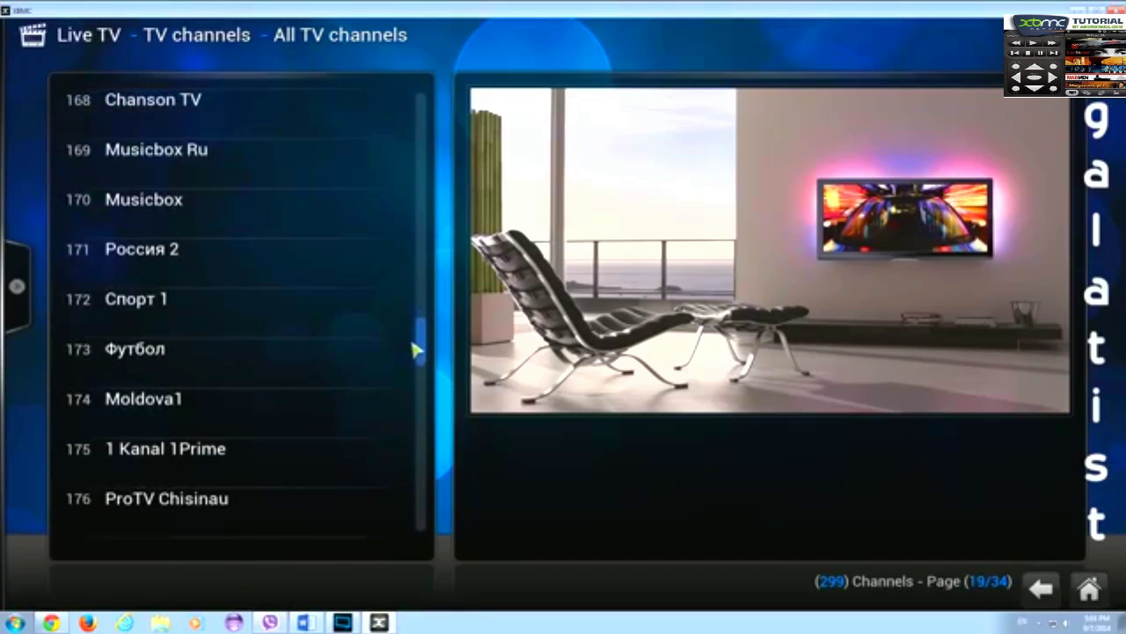
pyautogui.click(200, 313)
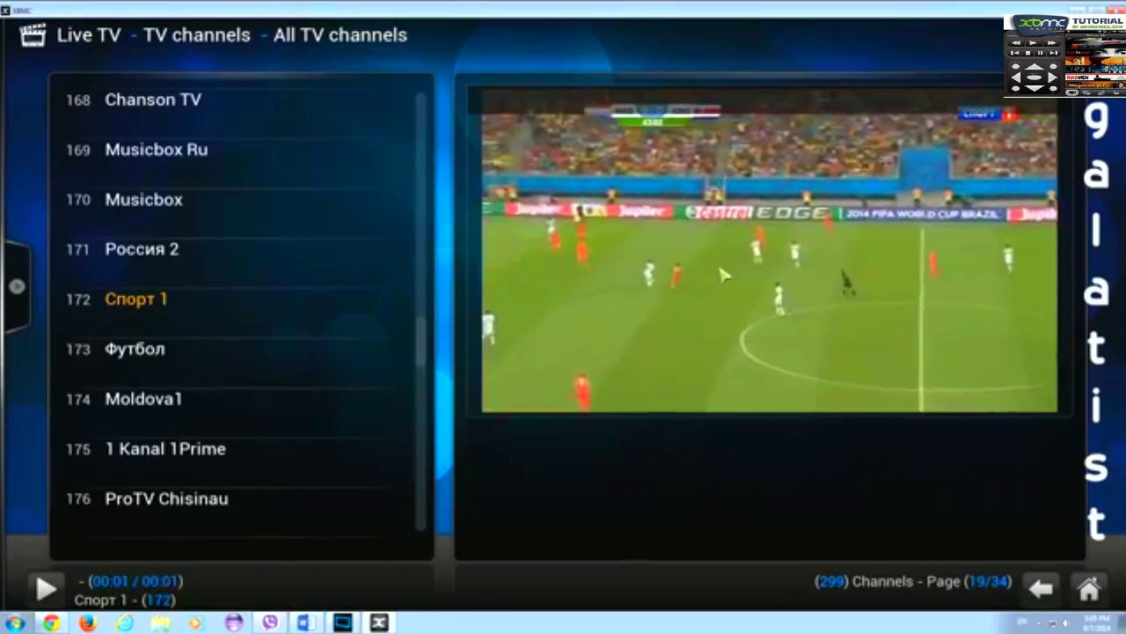
pyautogui.click(724, 275)
pyautogui.click(513, 598)
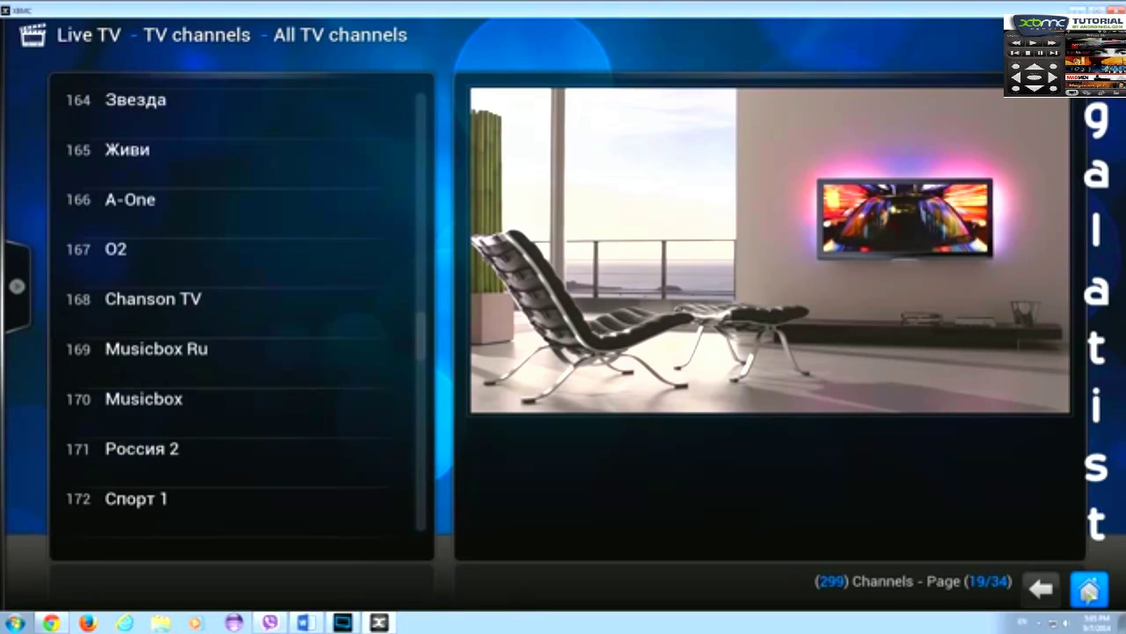
# Step: Return to the home screen and exit XBMC
pyautogui.click(1089, 592)
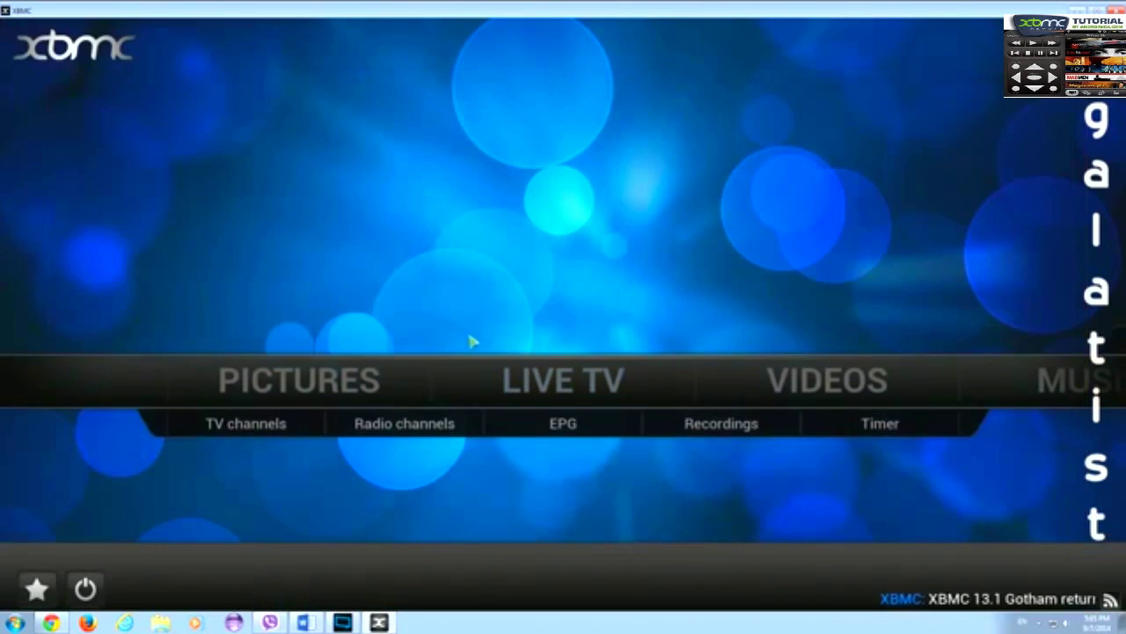
pyautogui.click(84, 589)
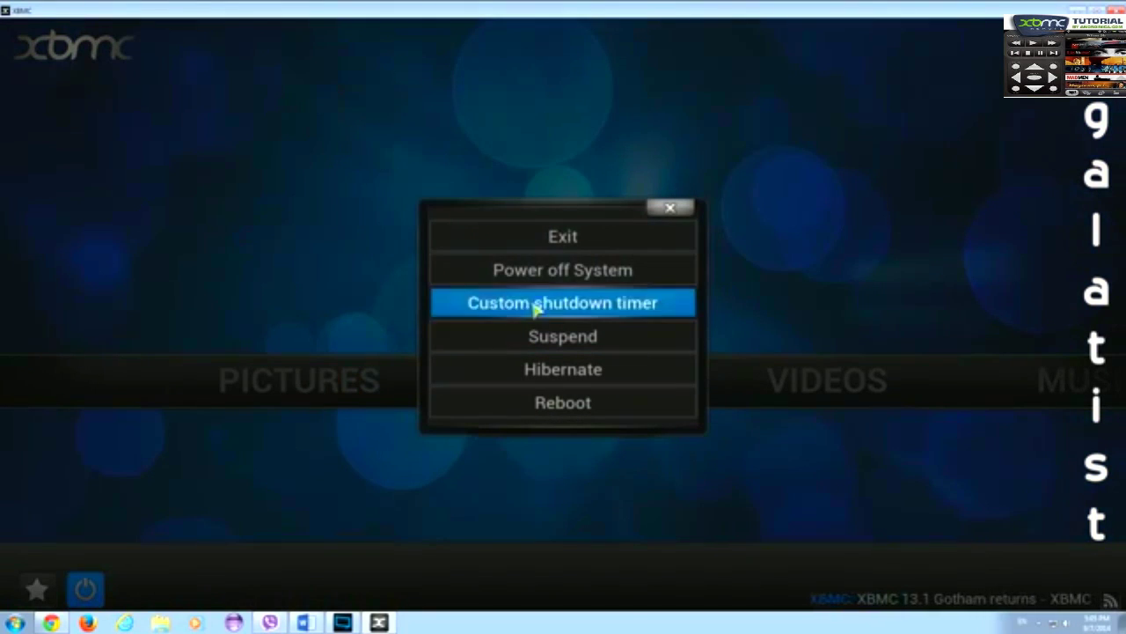
pyautogui.click(557, 246)
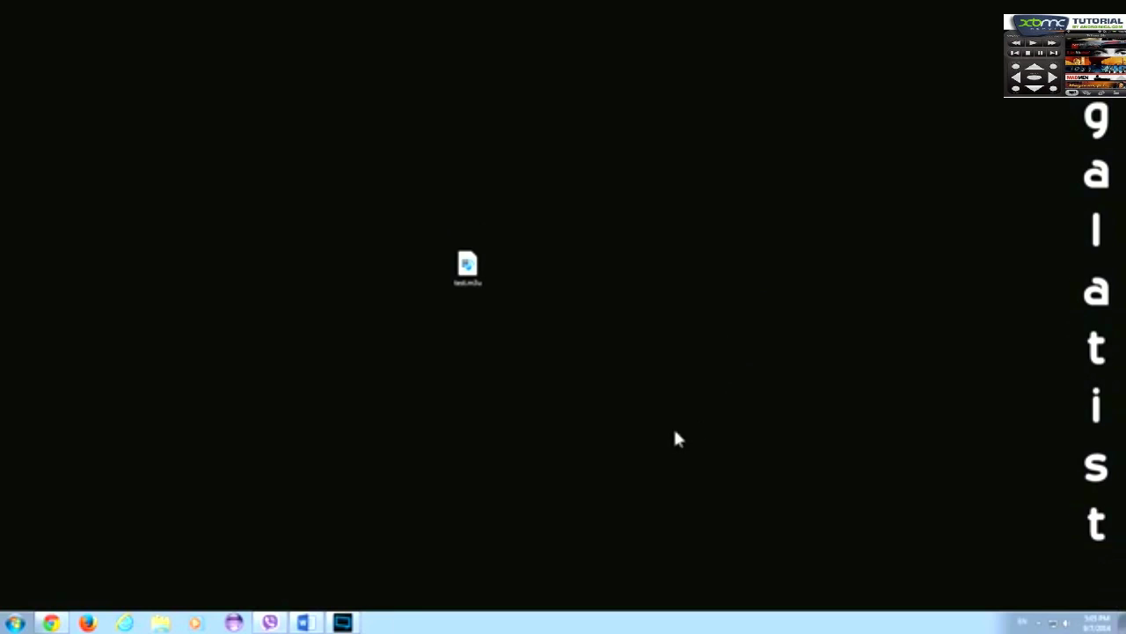
pyautogui.click(465, 284)
pyautogui.rightClick(466, 266)
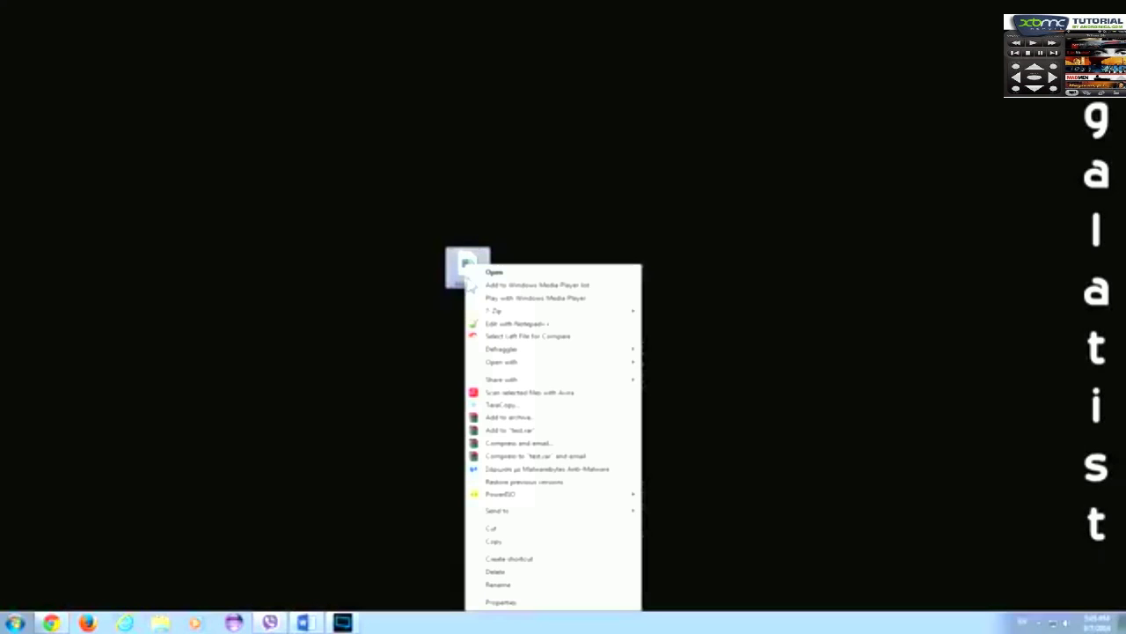
pyautogui.click(14, 622)
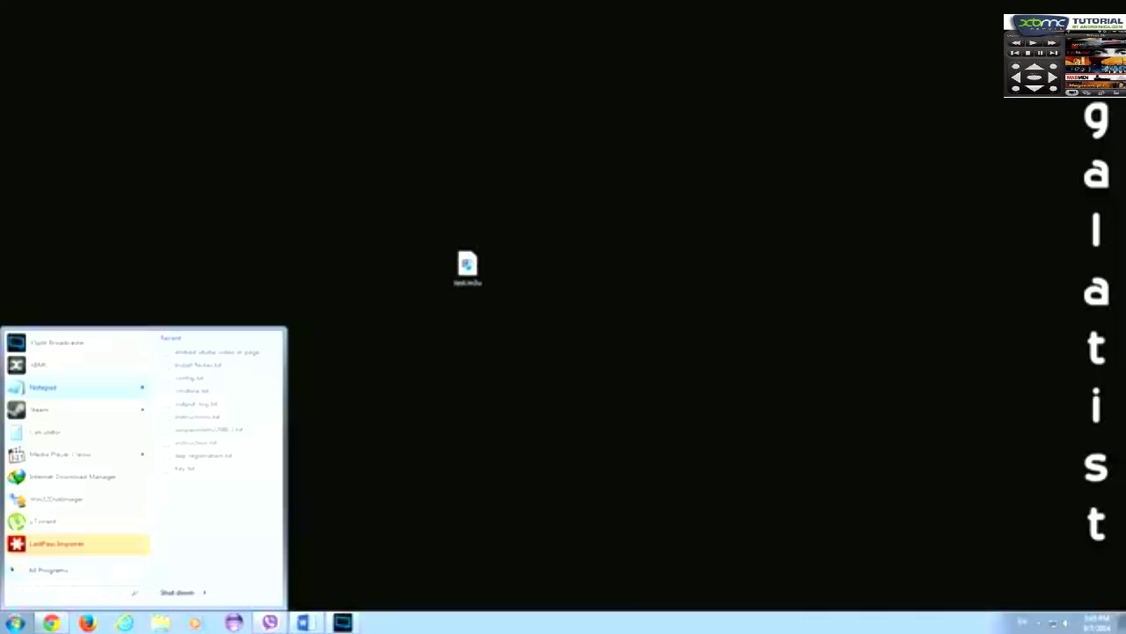
pyautogui.write('%')
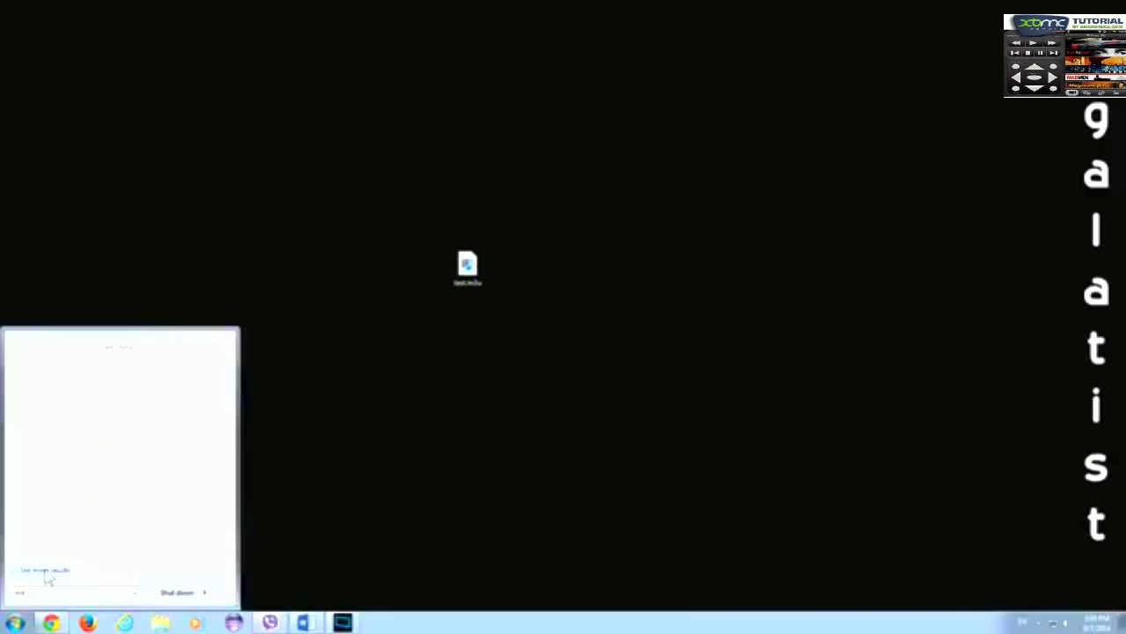
pyautogui.write('otepad')
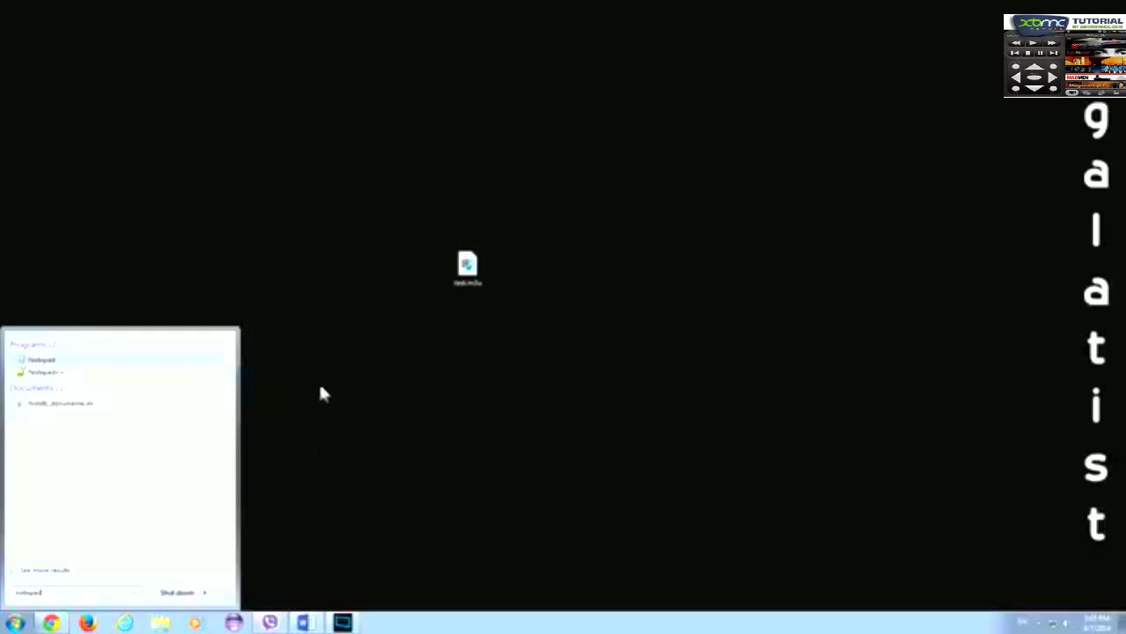
pyautogui.click(341, 396)
# Step: Open test.m3u from the desktop in Notepad++ and look through its channel entries
pyautogui.rightClick(466, 263)
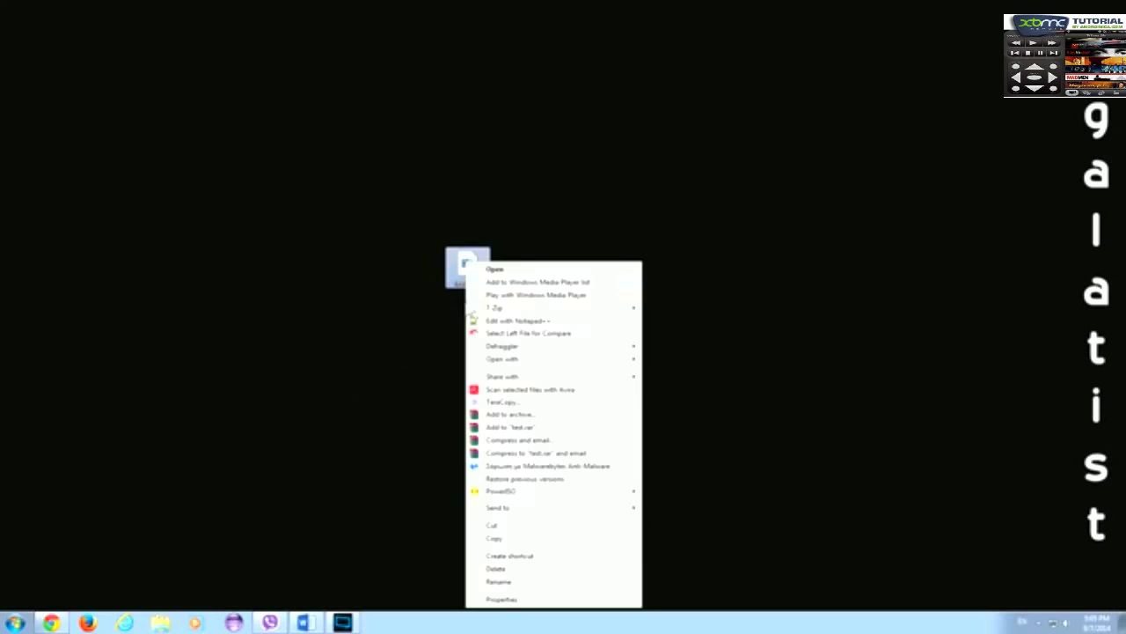
pyautogui.click(564, 321)
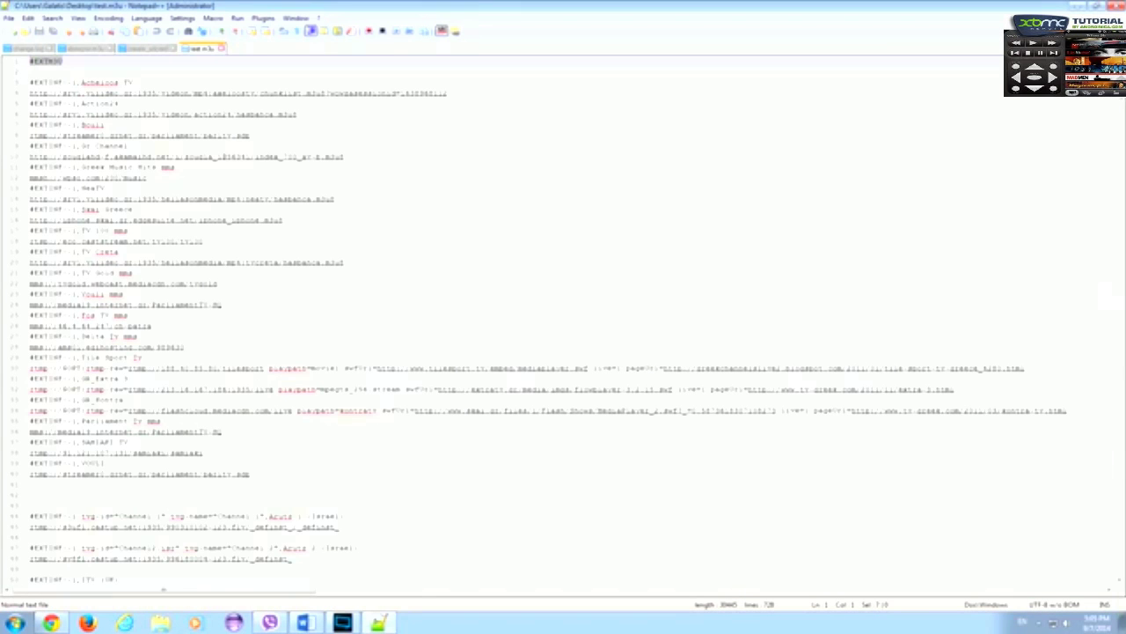
pyautogui.click(216, 283)
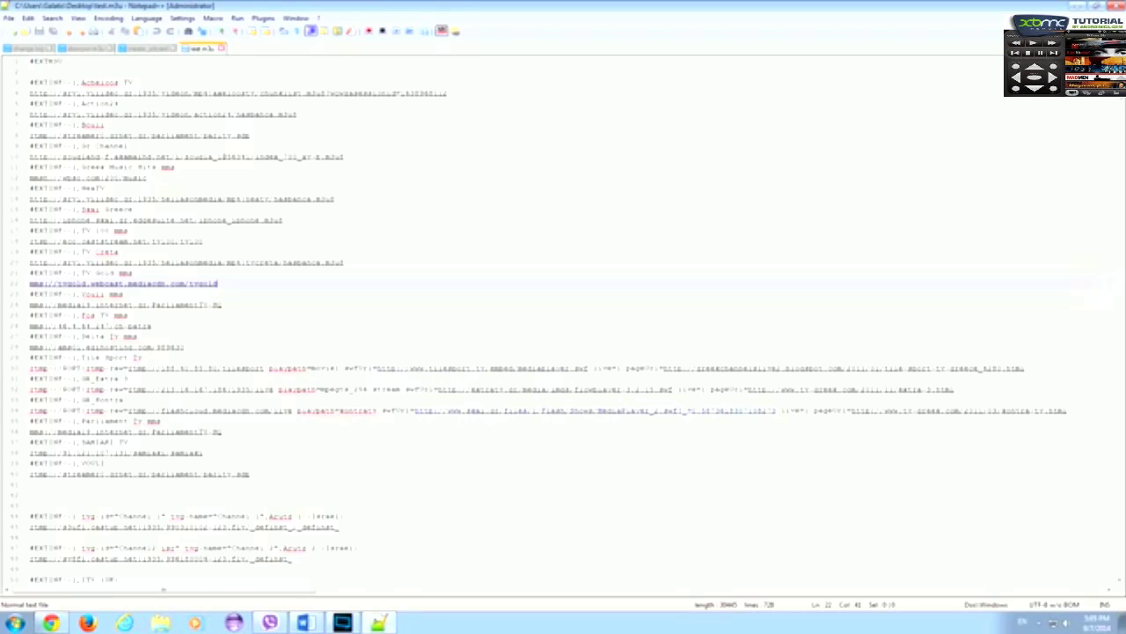
pyautogui.scroll(-9, 554, 321)
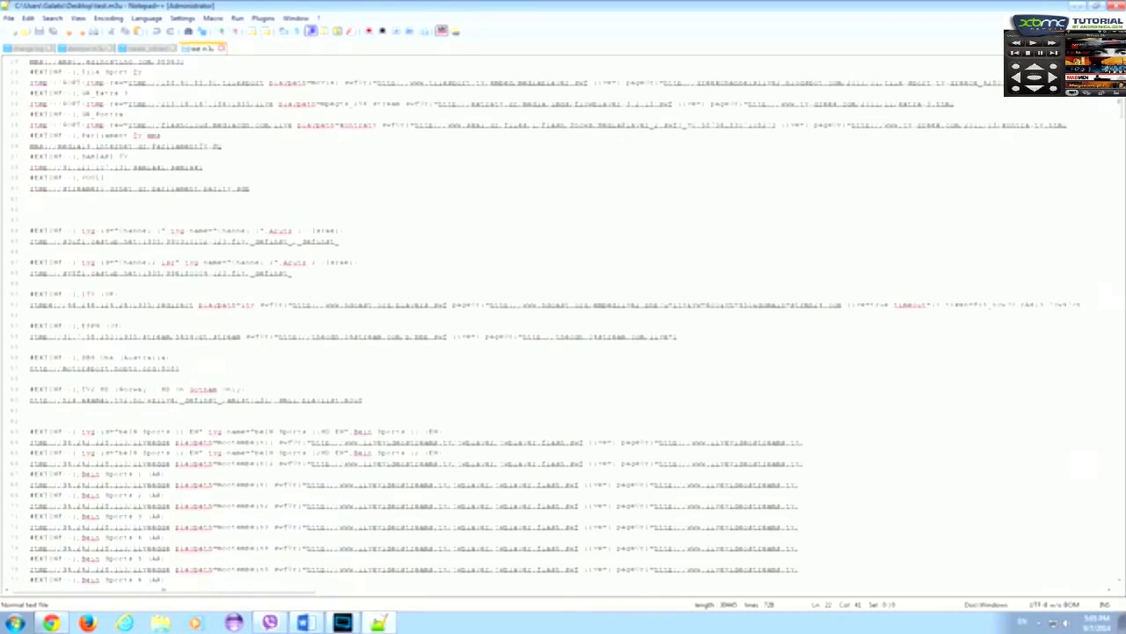
pyautogui.scroll(9, 555, 321)
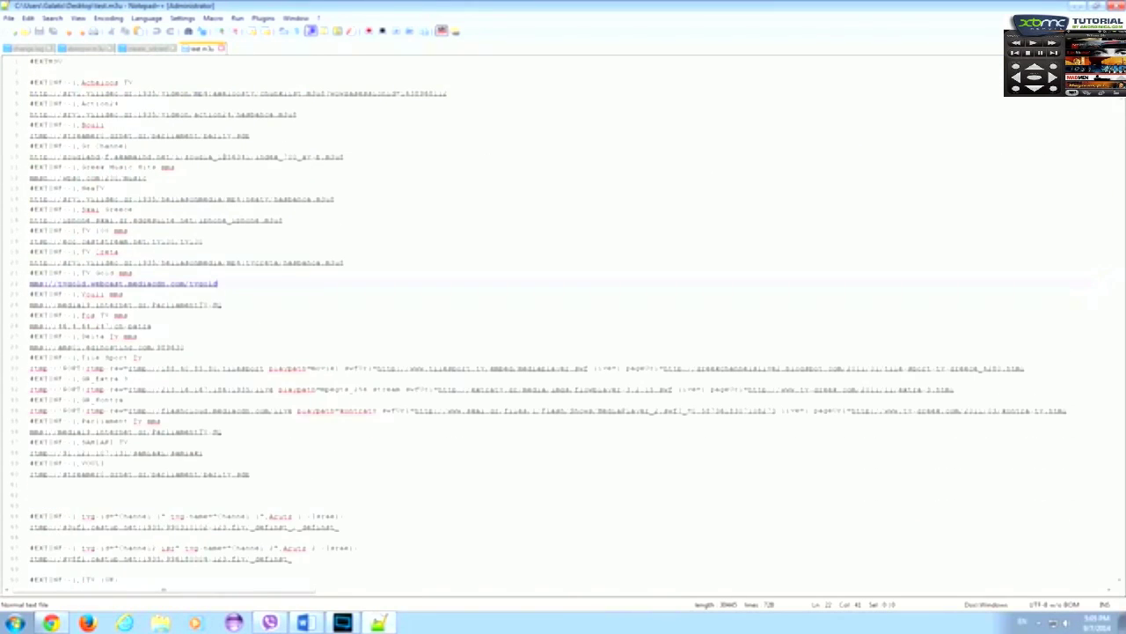
# Step: Examine the playlist's #EXTM3U header line, the #EXTINF prefix and the channel name of the first entry
pyautogui.moveTo(30, 61); pyautogui.dragTo(62, 60)
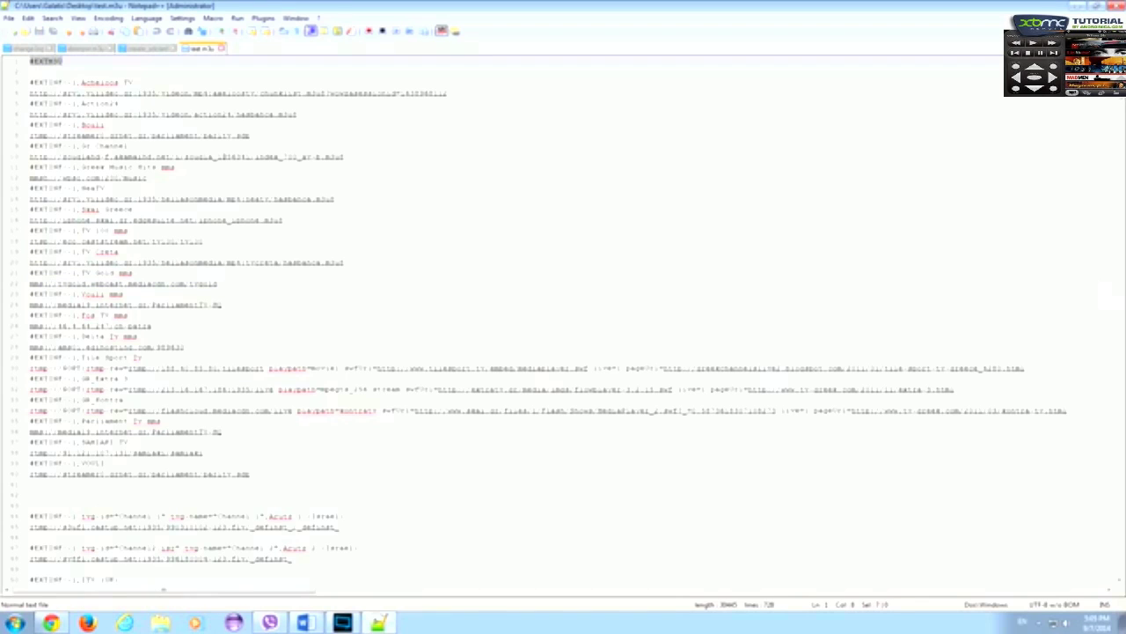
pyautogui.click(62, 61)
pyautogui.moveTo(30, 82); pyautogui.dragTo(81, 82)
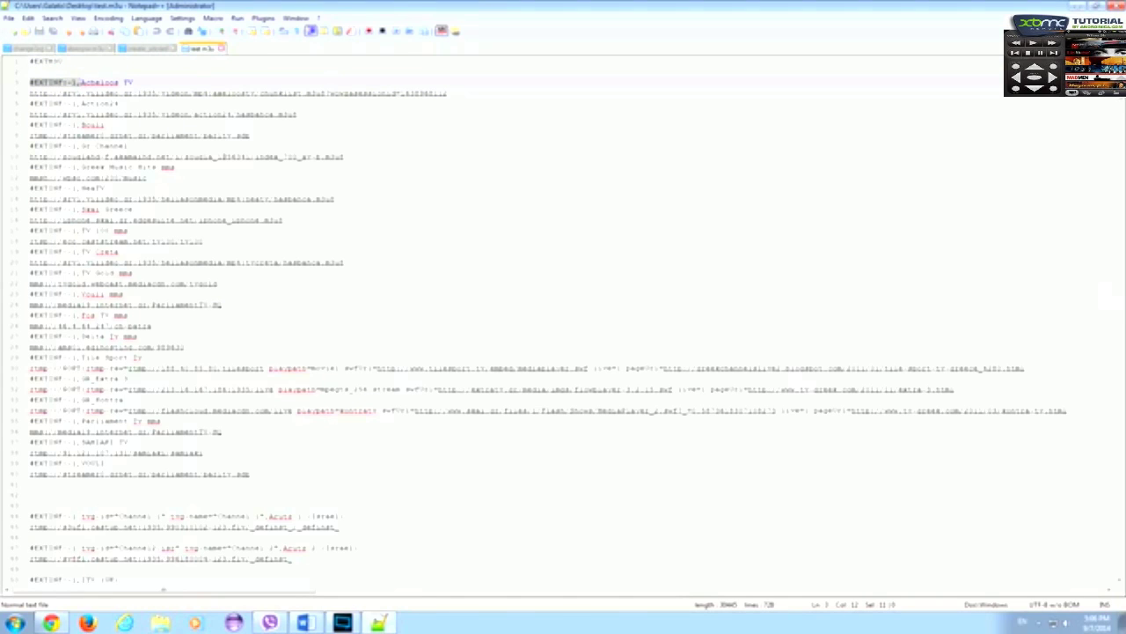
pyautogui.click(81, 82)
pyautogui.moveTo(81, 82); pyautogui.dragTo(134, 82)
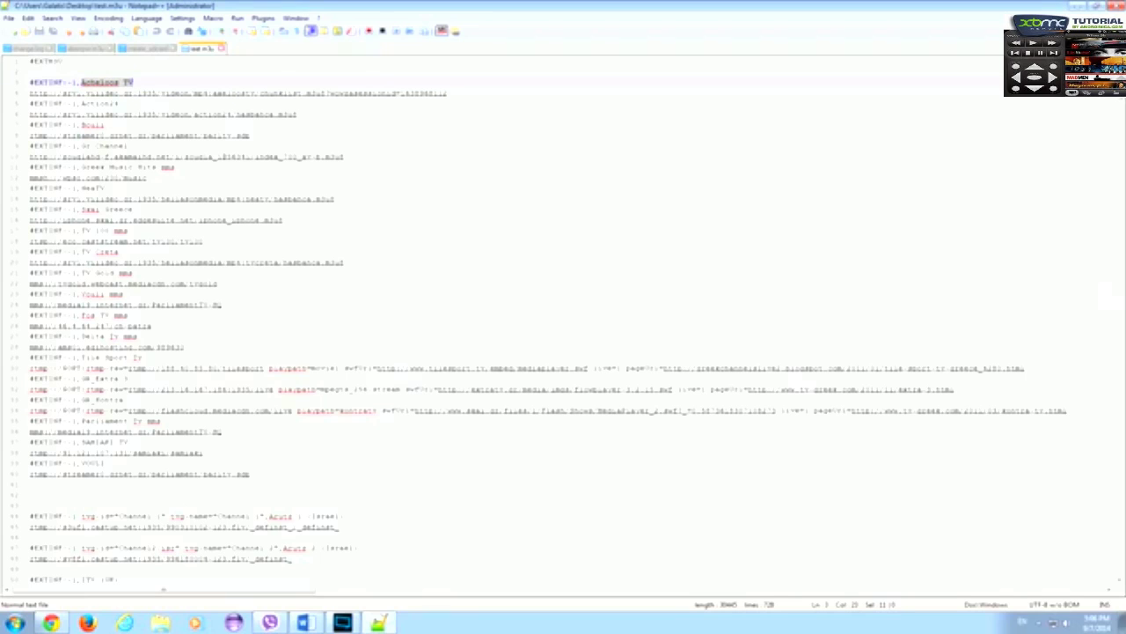
pyautogui.click(81, 82)
# Step: Examine the full stream URL on the line below the first channel's name
pyautogui.click(30, 93)
pyautogui.click(135, 93)
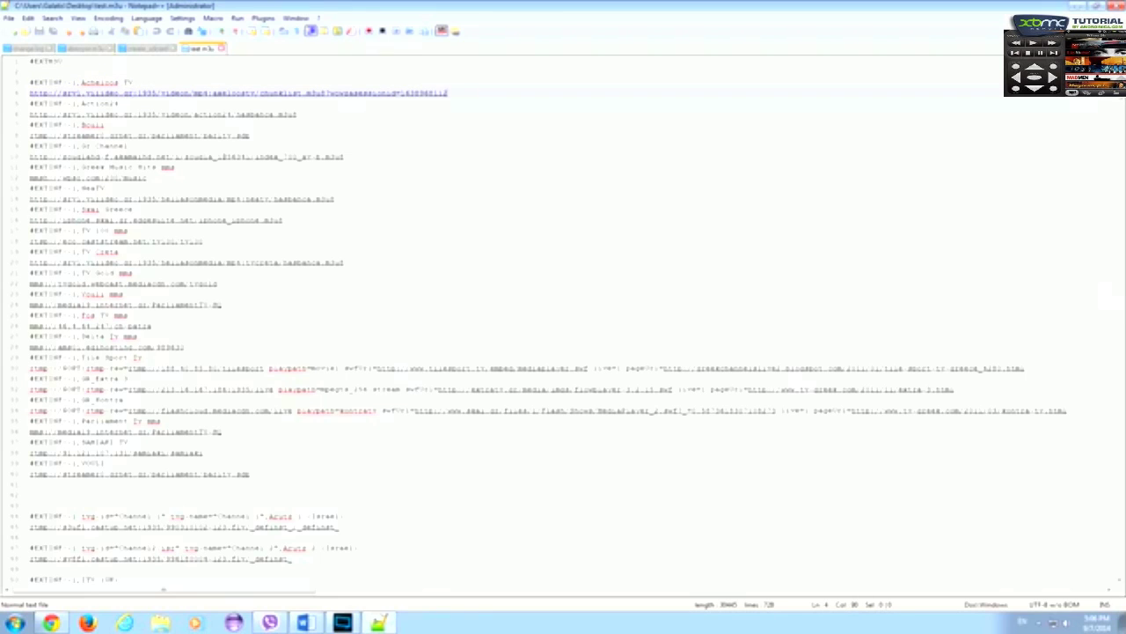
pyautogui.moveTo(447, 92); pyautogui.dragTo(29, 93)
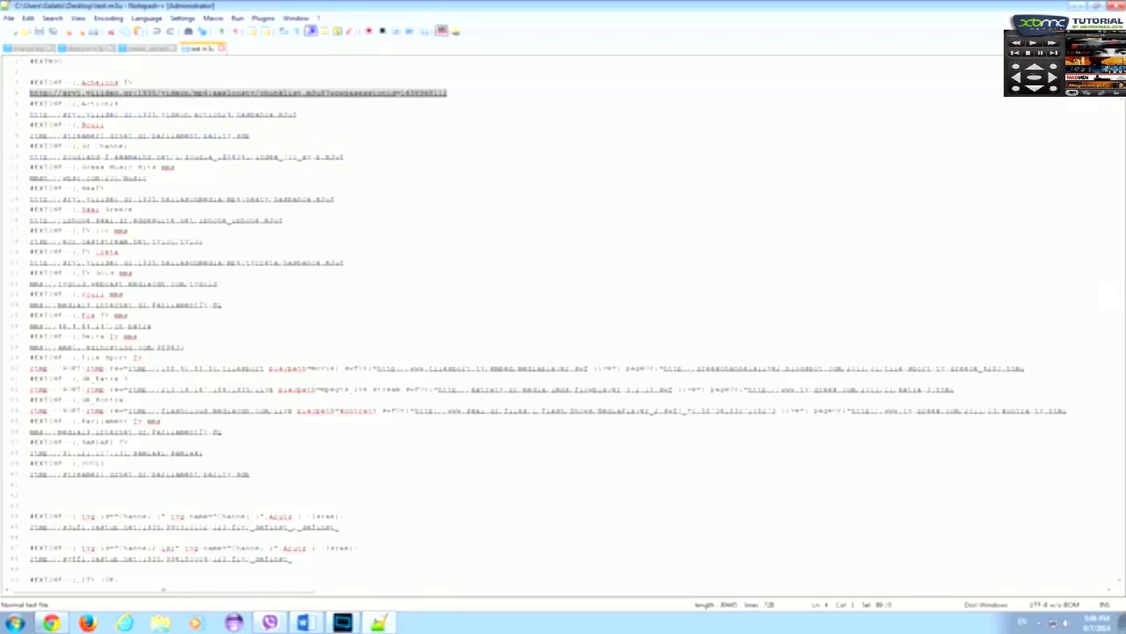
pyautogui.click(106, 188)
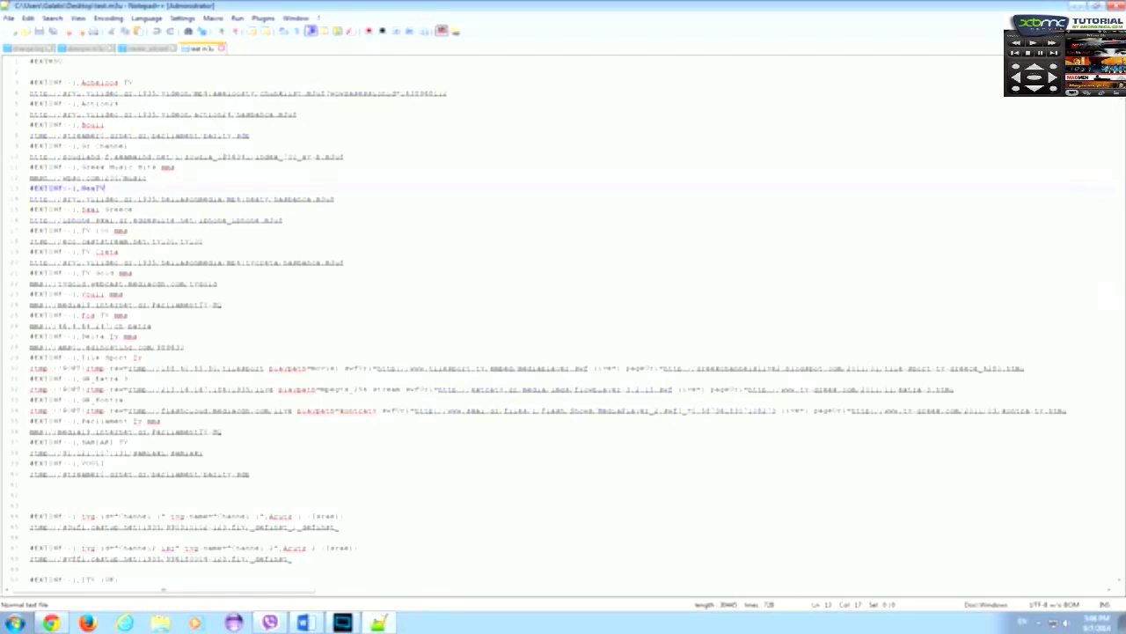
# Step: Switch to Chrome and look through the iptv-stream blog's Slovenia list, Bulgaria category and "Links iptv bulgaria" post
pyautogui.click(51, 623)
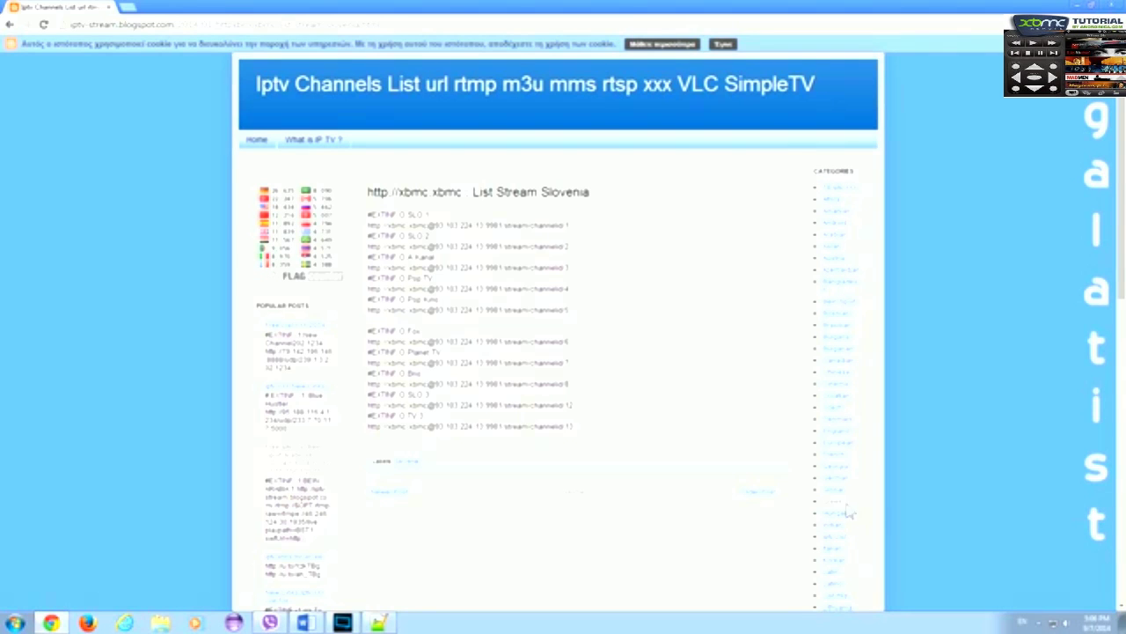
pyautogui.scroll(-2, 830, 359)
pyautogui.scroll(2, 968, 502)
pyautogui.scroll(-3, 295, 421)
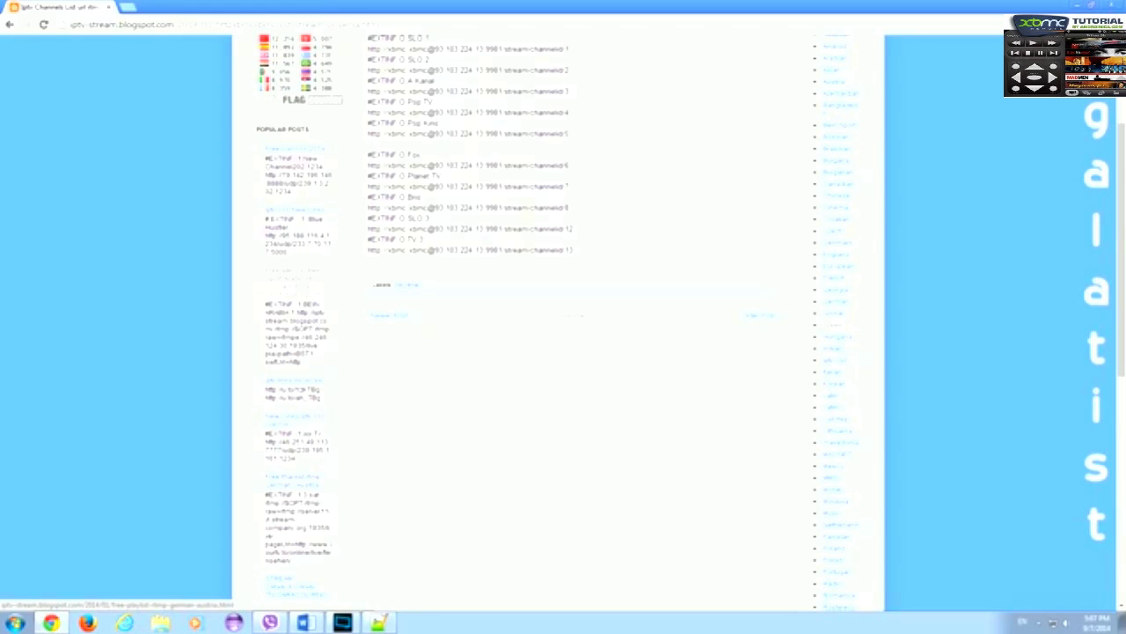
pyautogui.scroll(-3, 558, 317)
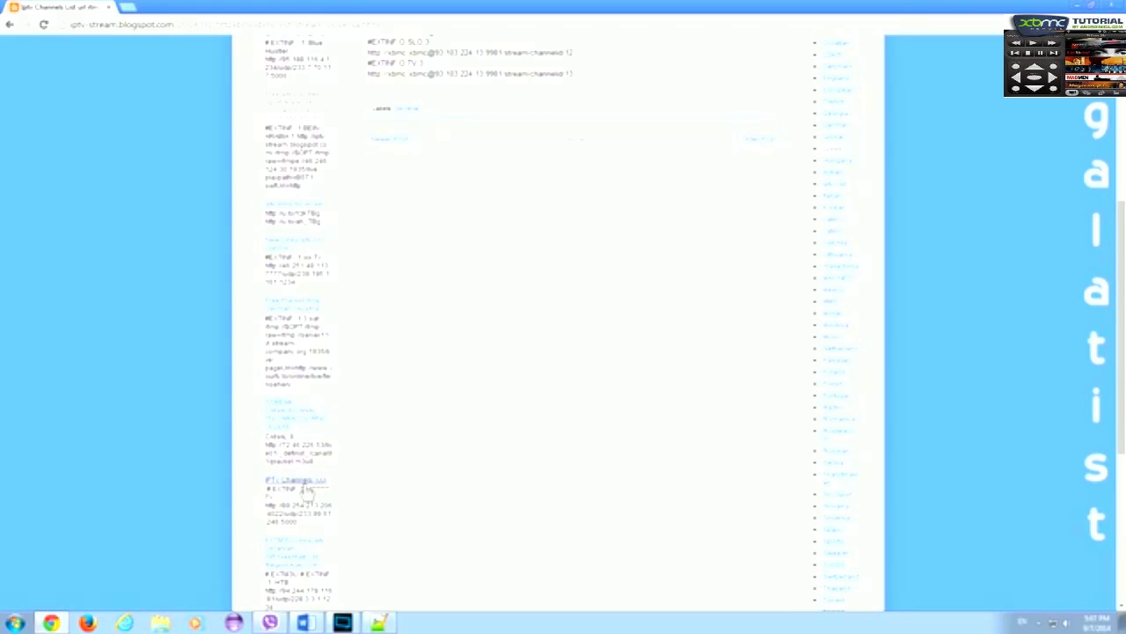
pyautogui.scroll(-3, 303, 503)
pyautogui.scroll(10, 303, 504)
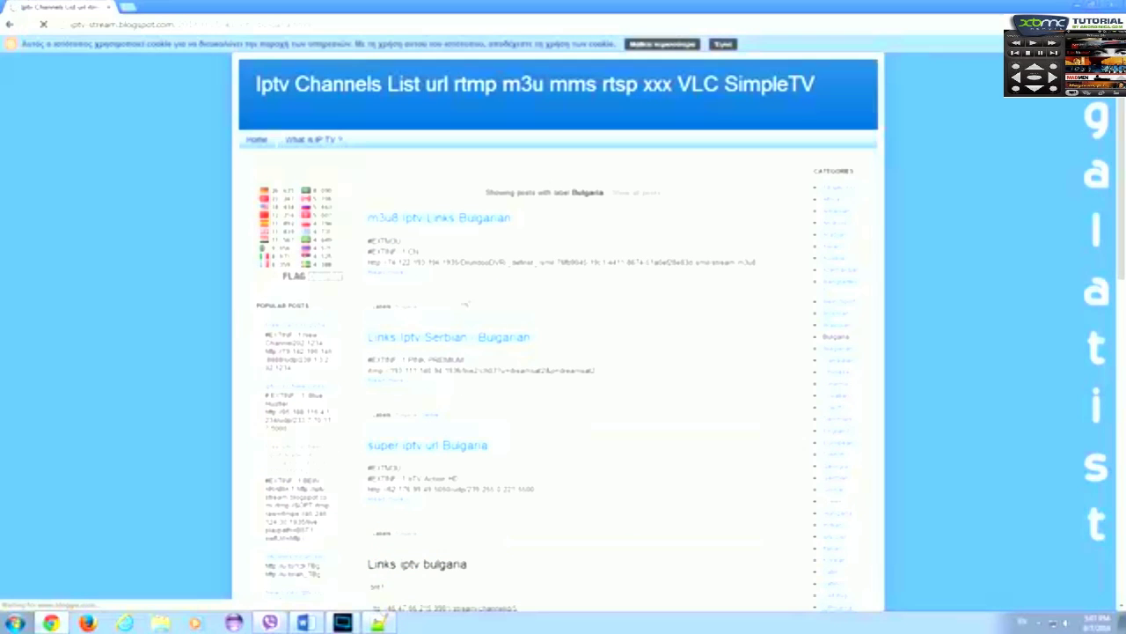
pyautogui.scroll(-5, 573, 540)
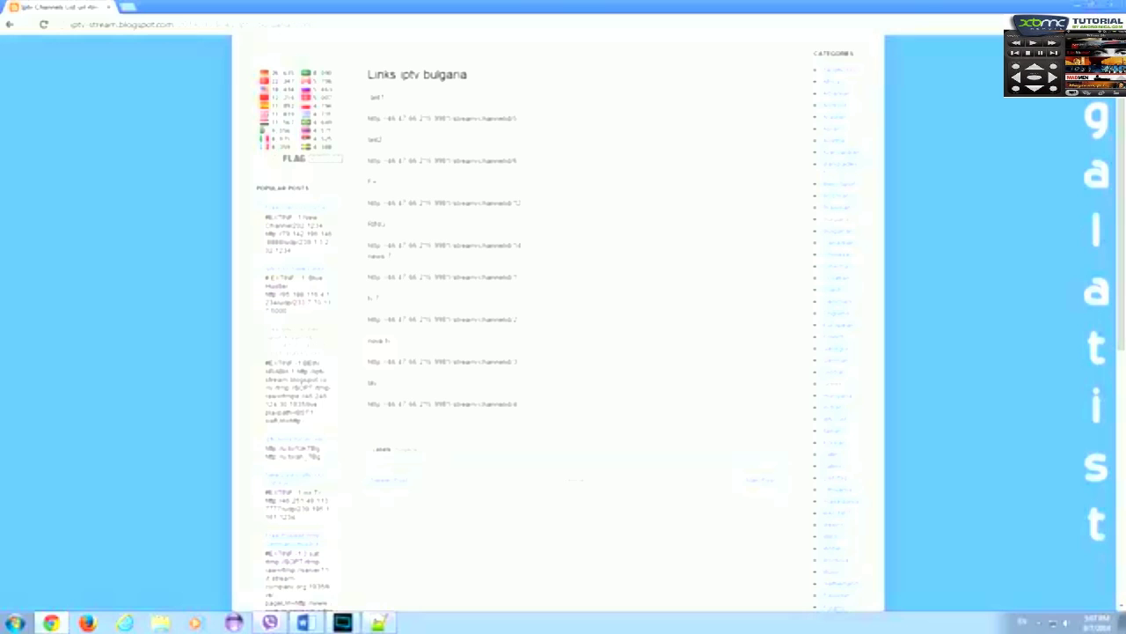
# Step: Switch back to Notepad++ and start saving a copy of the playlist as name.m3u with the file type All types
pyautogui.click(378, 623)
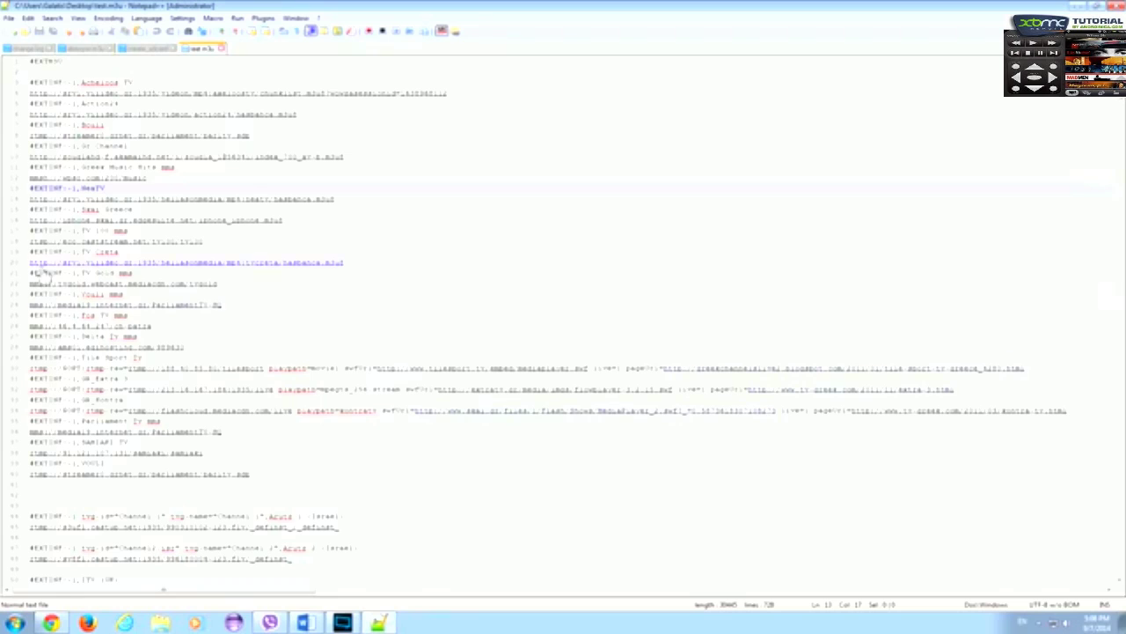
pyautogui.click(10, 19)
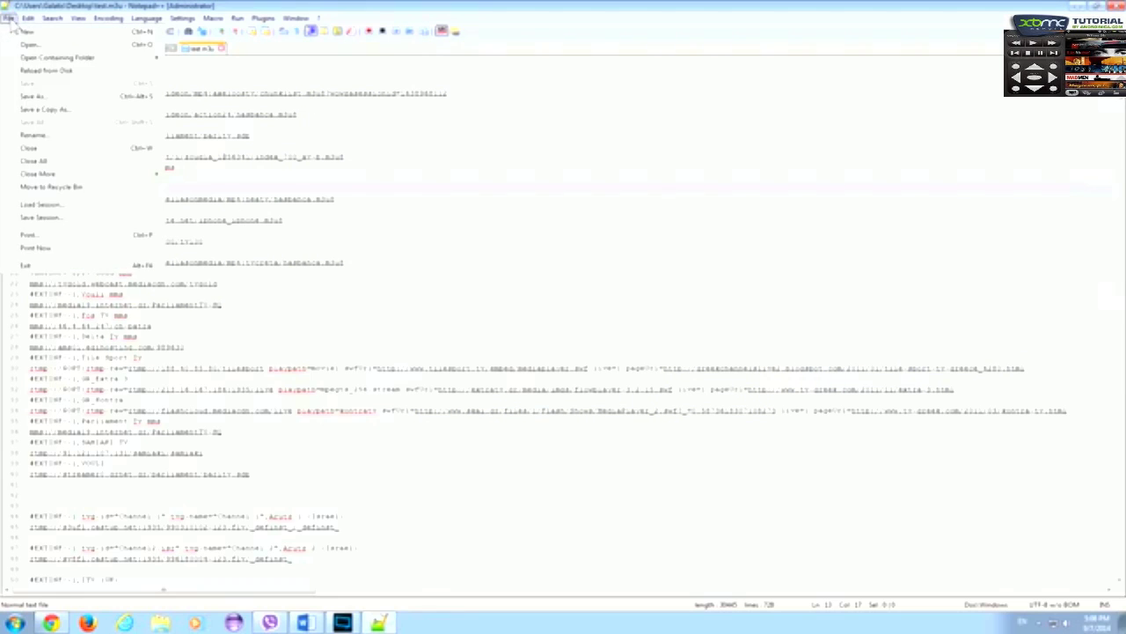
pyautogui.click(31, 97)
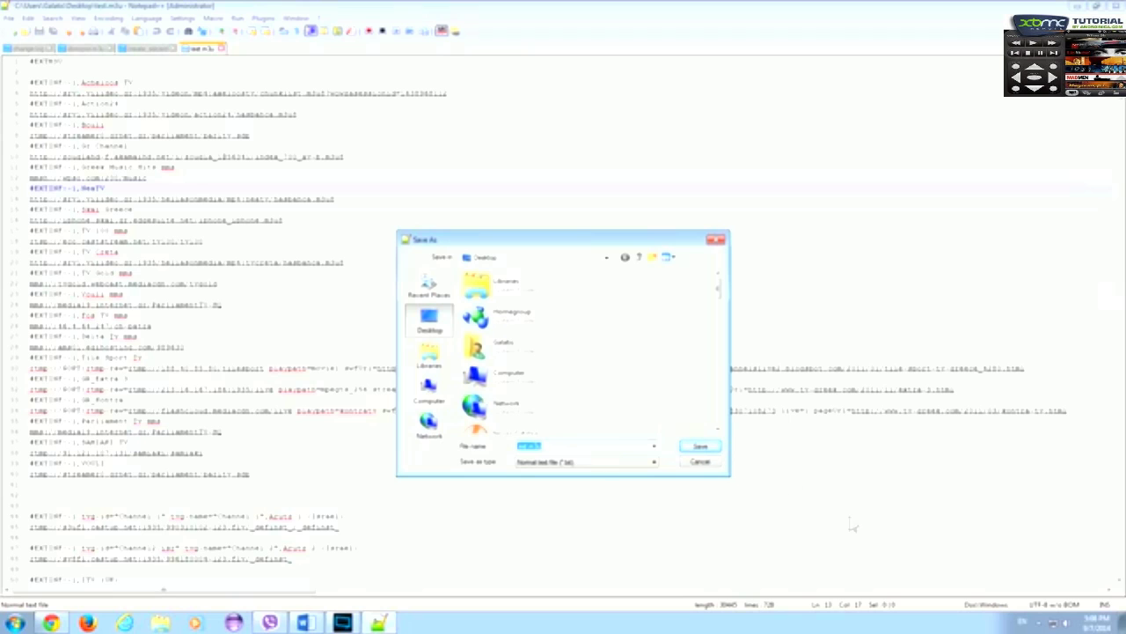
pyautogui.click(620, 462)
pyautogui.scroll(3, 602, 413)
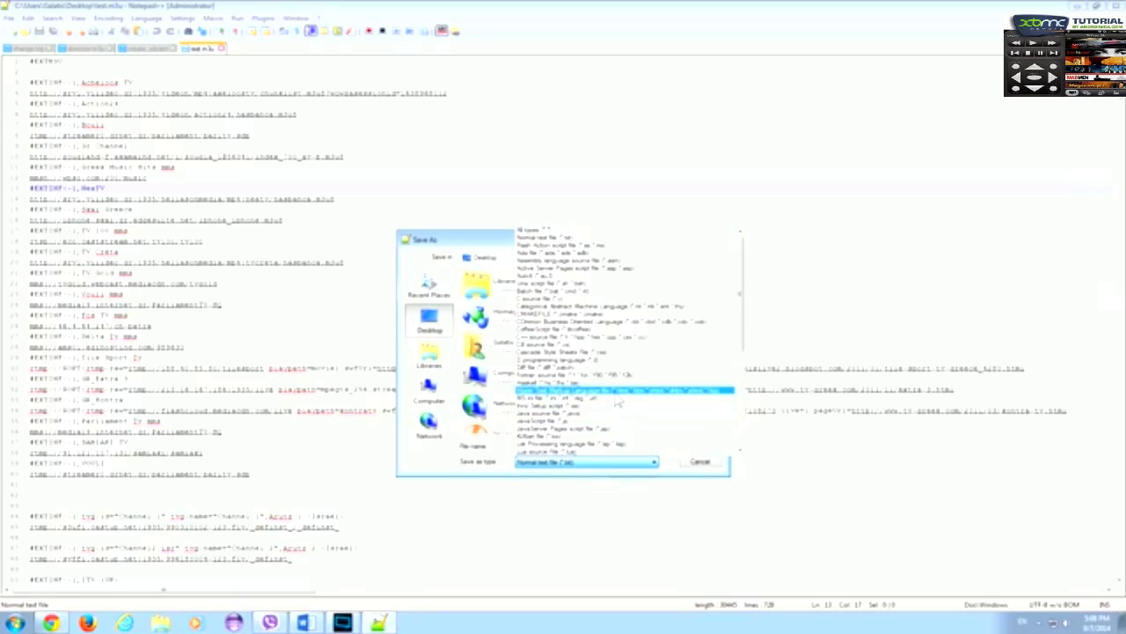
pyautogui.click(563, 231)
pyautogui.hotkey('shift', 'Tab')
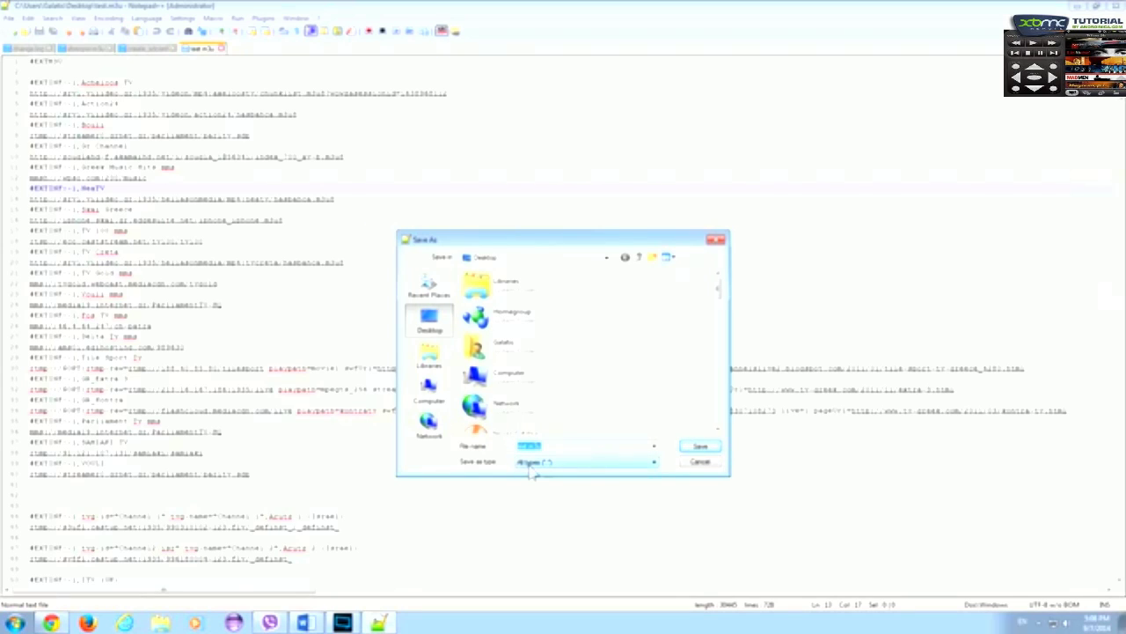
pyautogui.write('name')
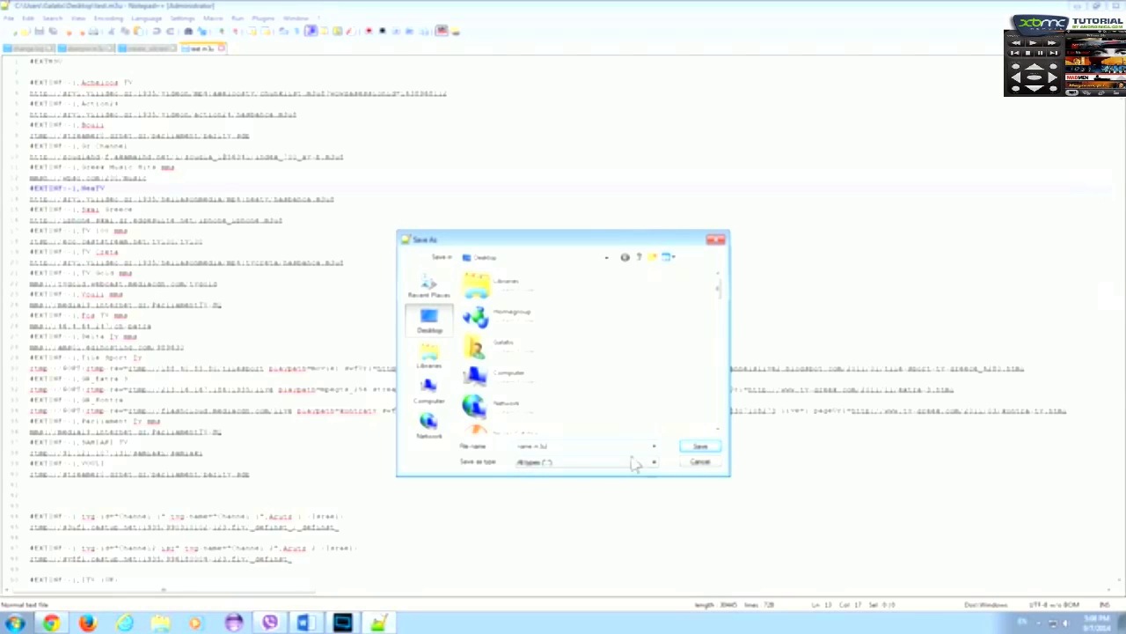
# Step: Choose the Documents library as the destination and save the playlist there
pyautogui.doubleClick(511, 381)
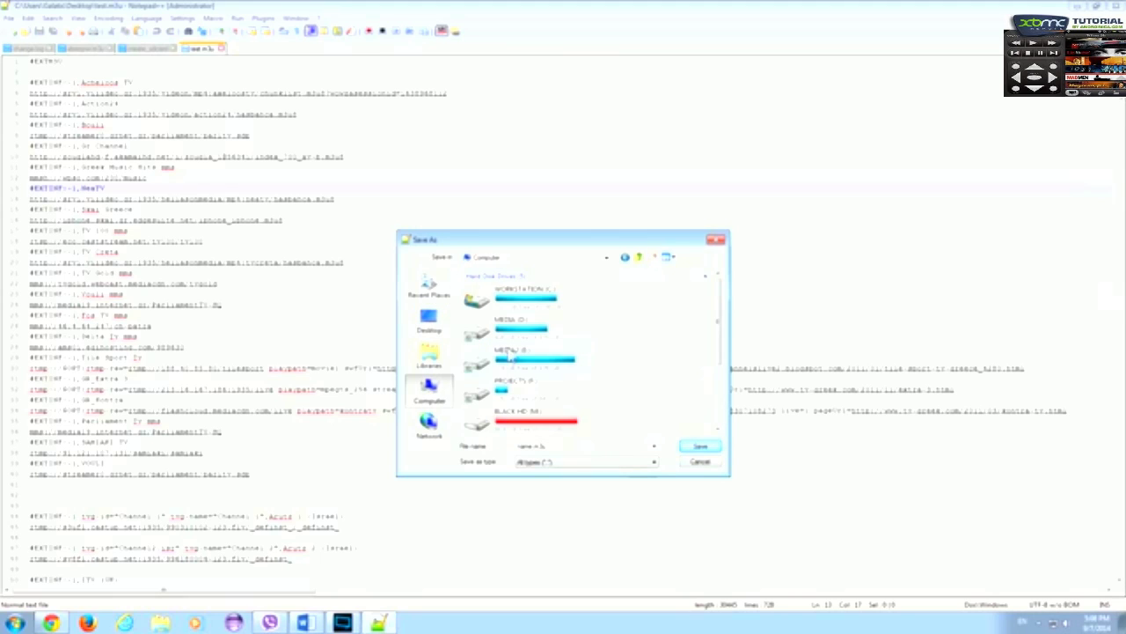
pyautogui.click(519, 307)
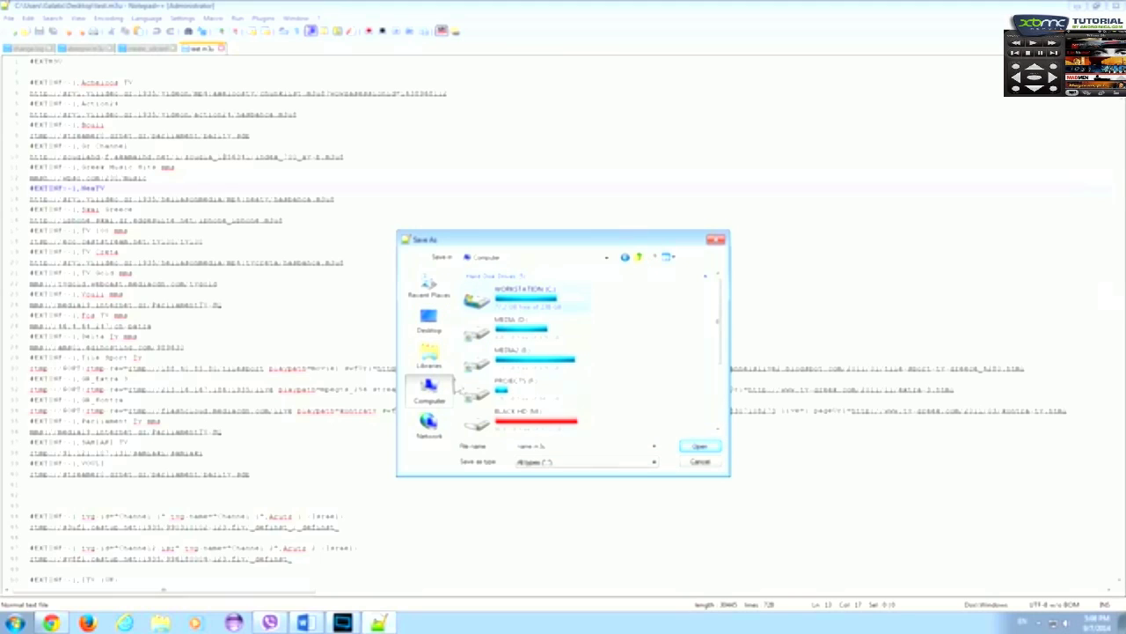
pyautogui.click(430, 359)
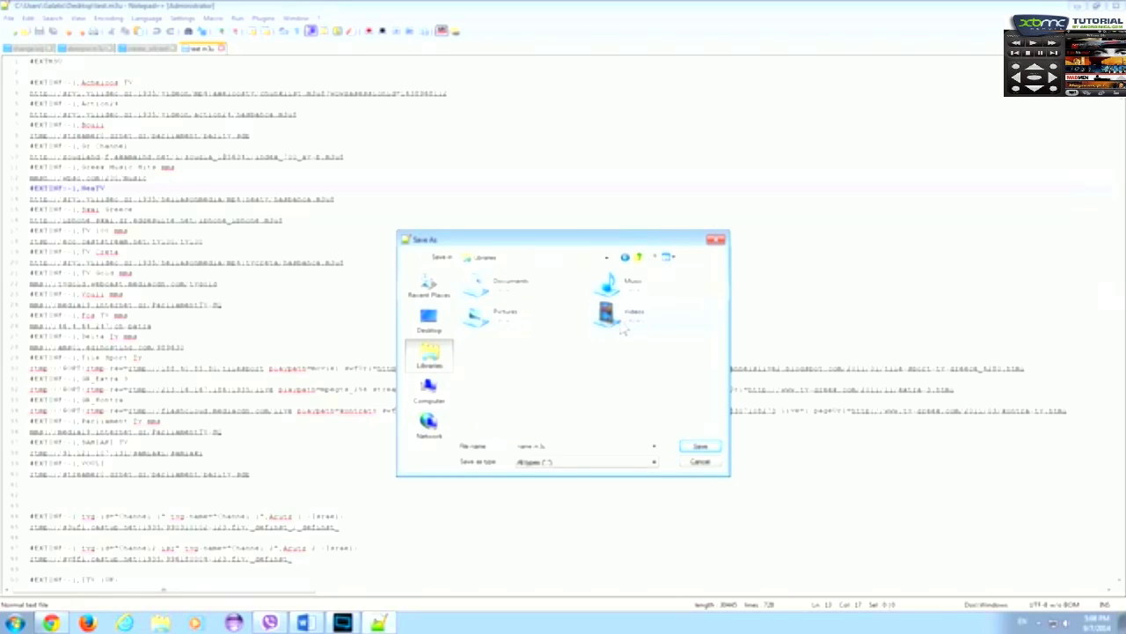
pyautogui.doubleClick(537, 300)
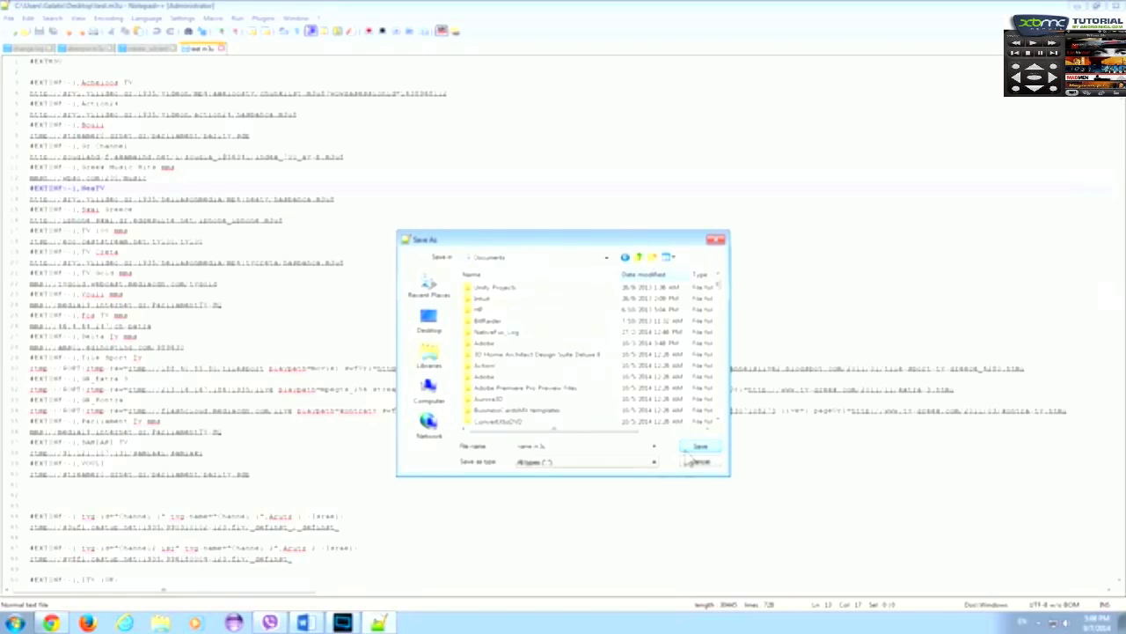
pyautogui.click(700, 447)
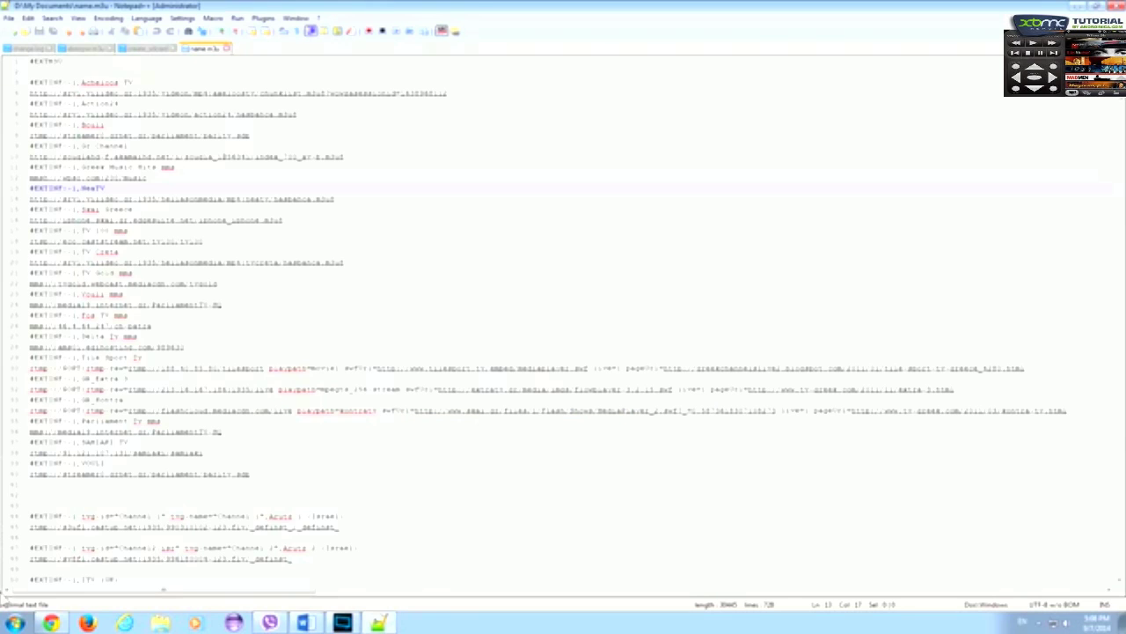
# Step: Launch XBMC and open its system settings from the home screen
pyautogui.click(15, 622)
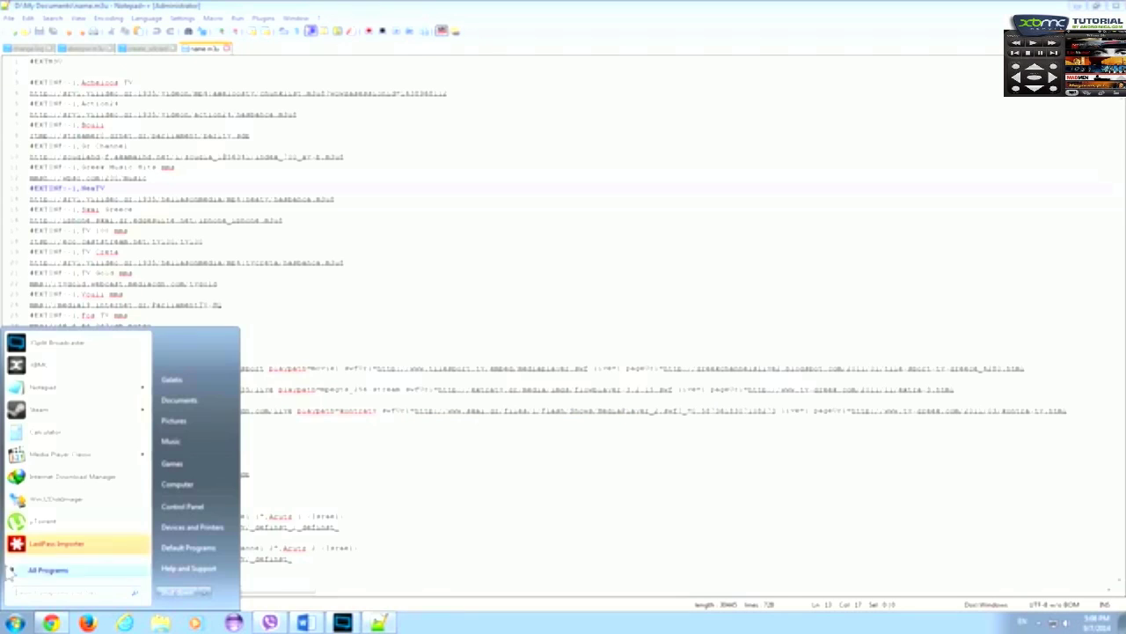
pyautogui.click(38, 364)
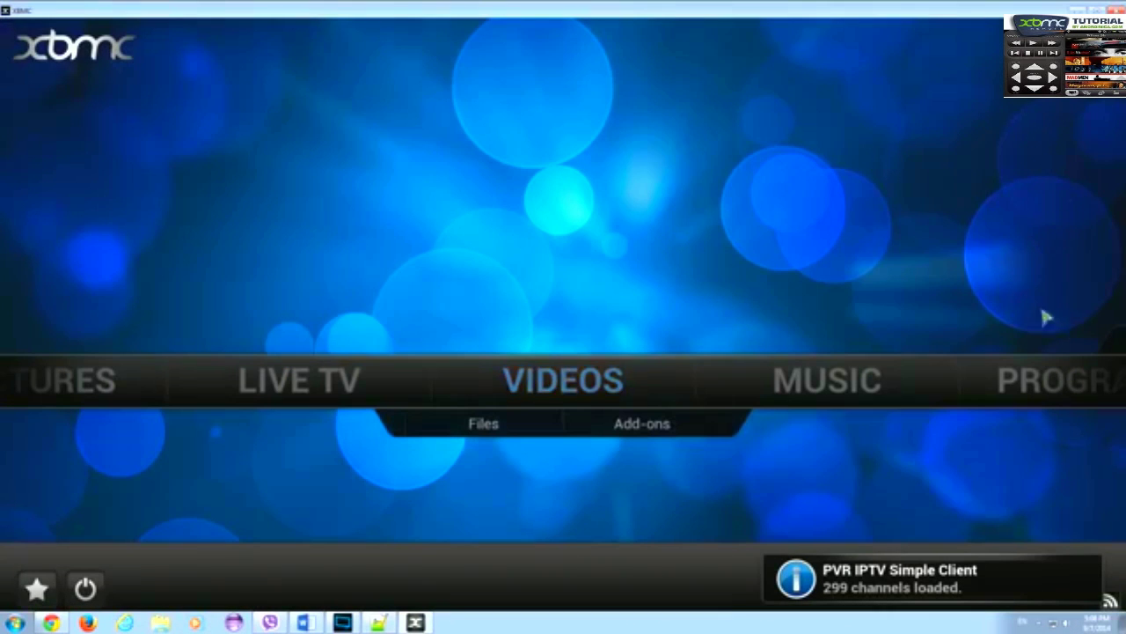
pyautogui.moveTo(930, 385)
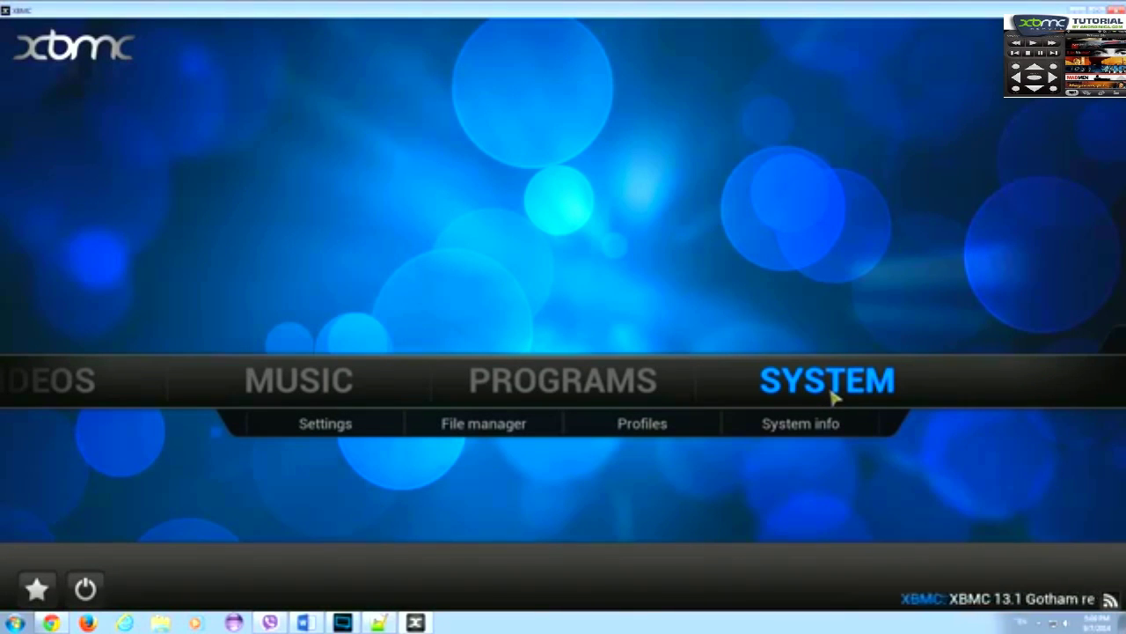
pyautogui.click(834, 397)
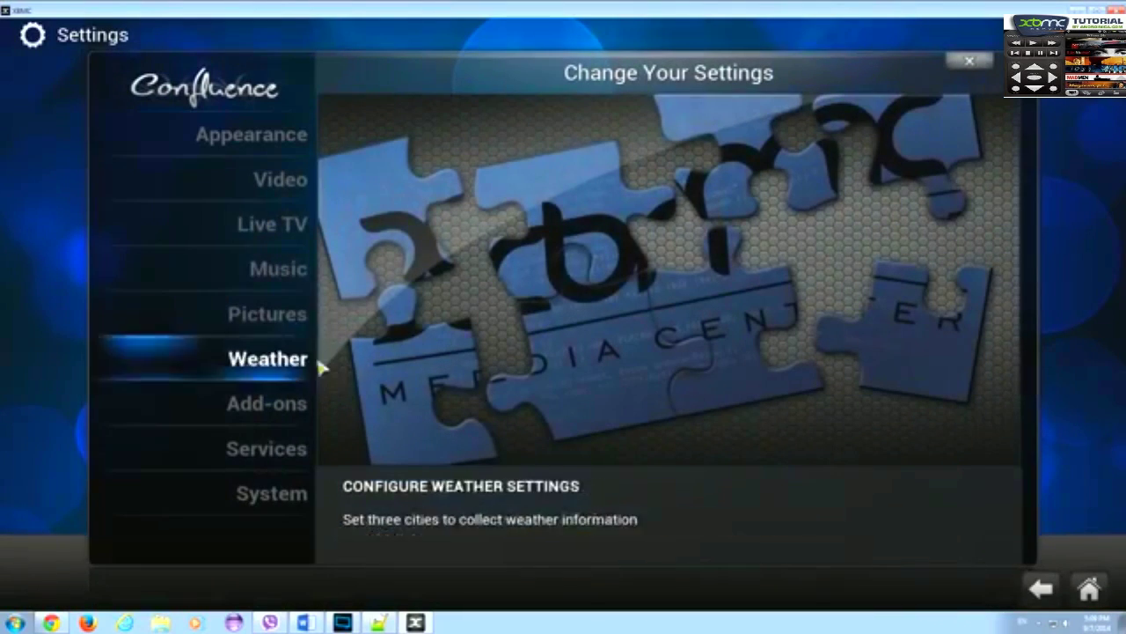
# Step: Open the configuration of the PVR IPTV Simple Client from the enabled PVR client add-ons
pyautogui.click(259, 410)
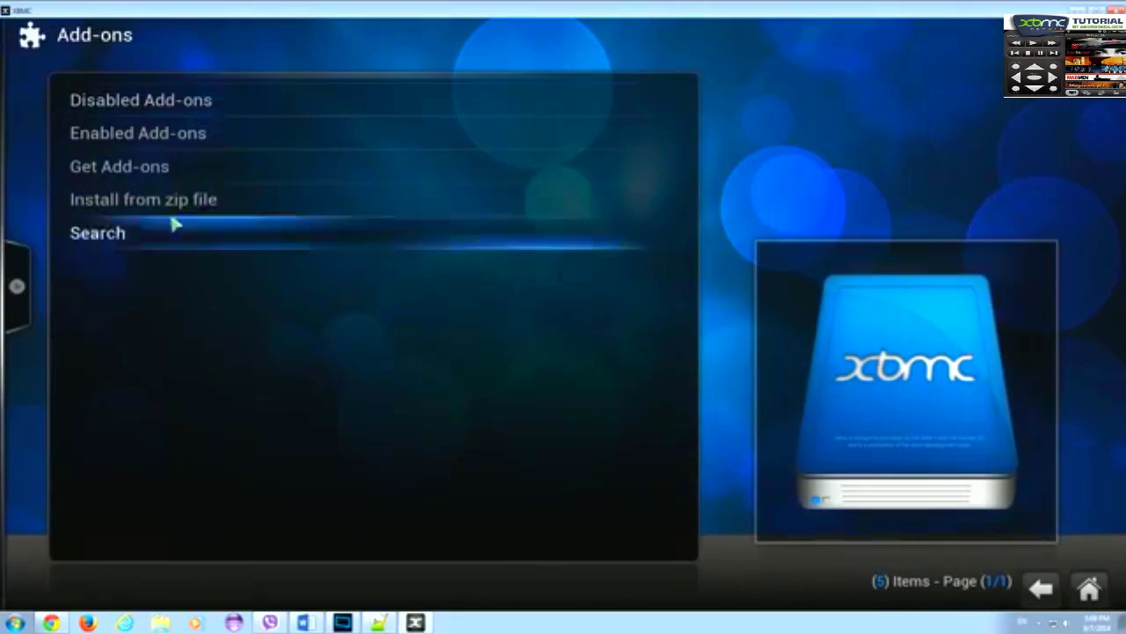
pyautogui.click(123, 144)
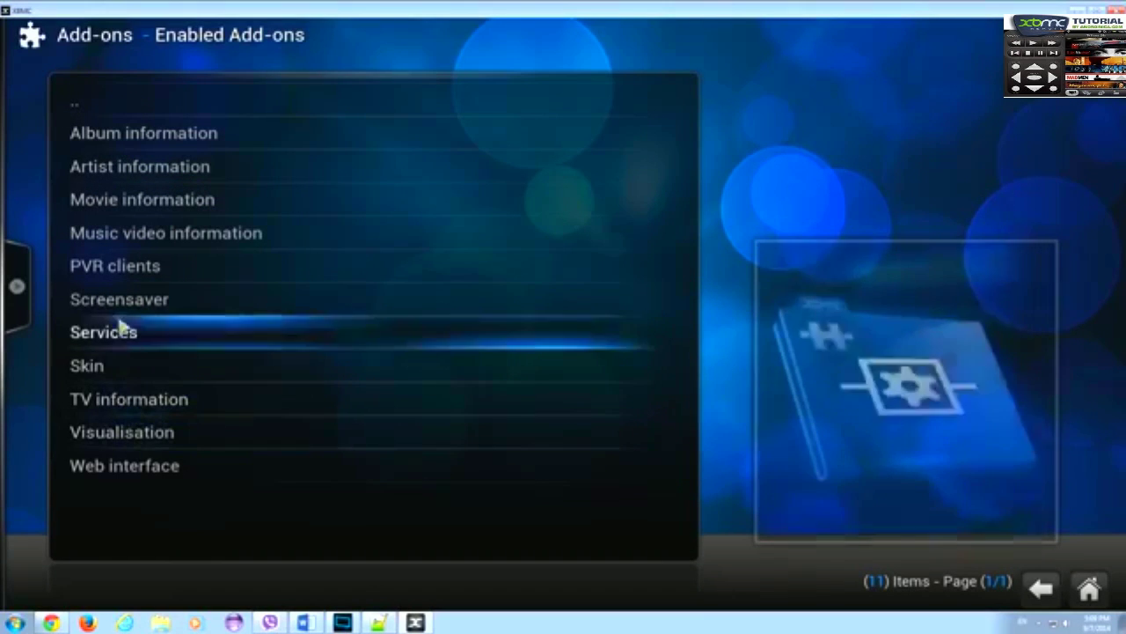
pyautogui.click(123, 276)
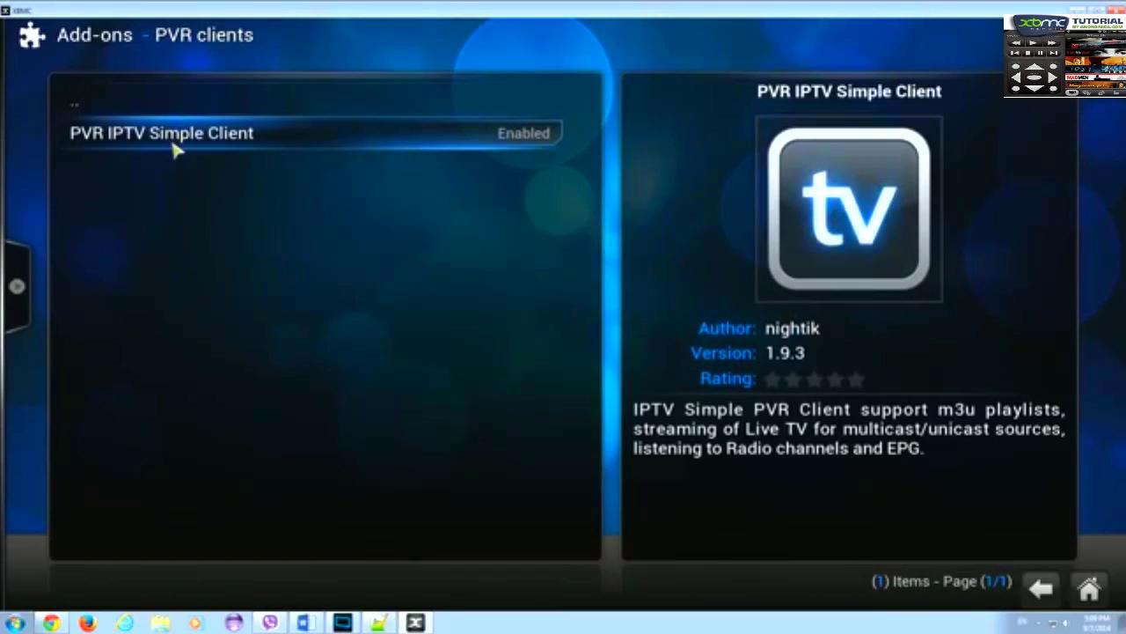
pyautogui.click(174, 150)
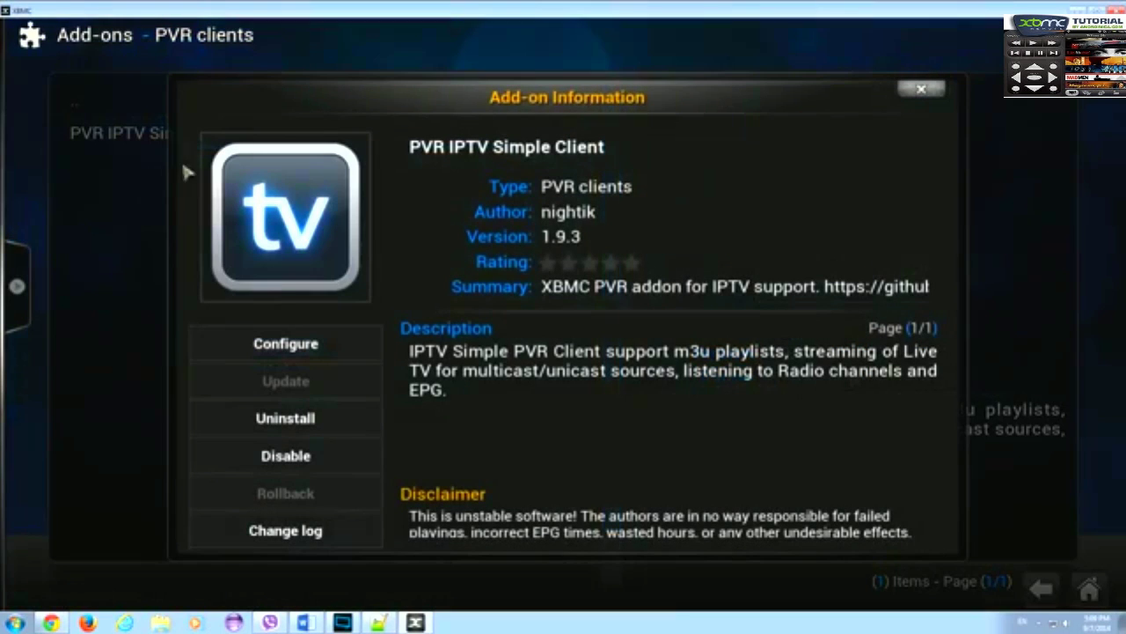
pyautogui.click(298, 352)
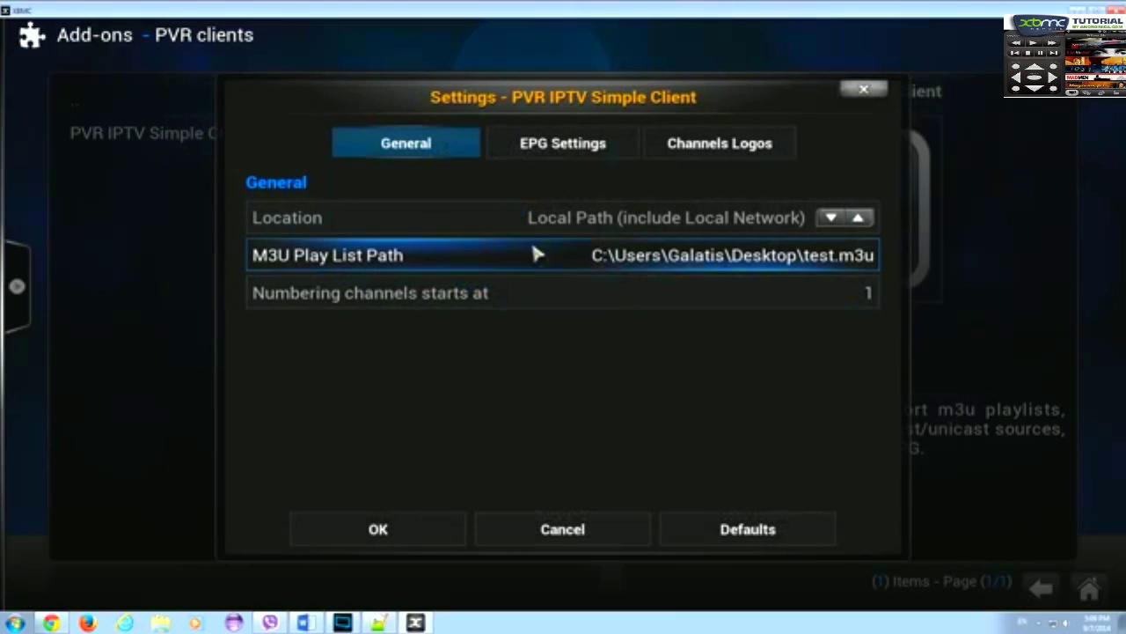
# Step: Set the M3U playlist path to test.m3u on the Desktop, save the add-on settings and close the add-on information
pyautogui.click(746, 264)
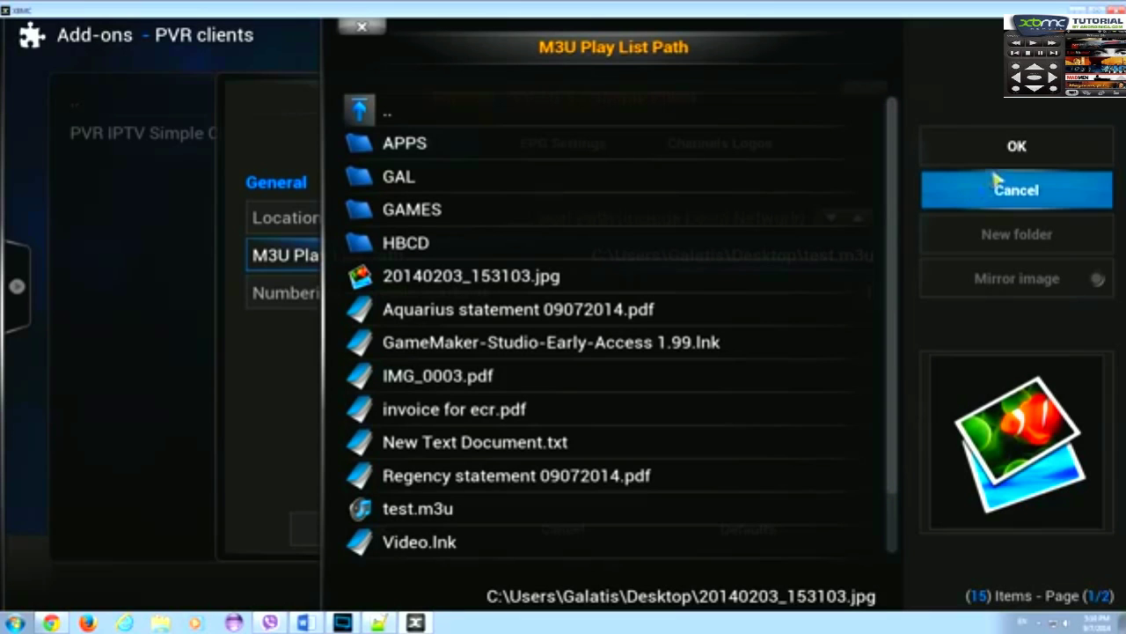
pyautogui.click(493, 510)
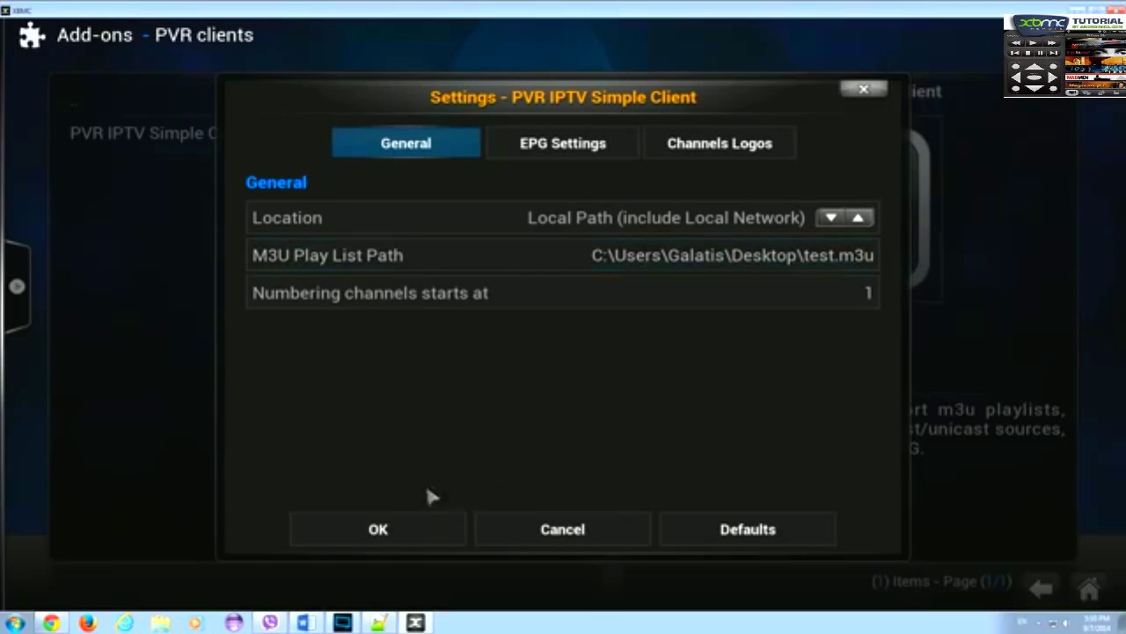
pyautogui.click(397, 531)
pyautogui.click(581, 375)
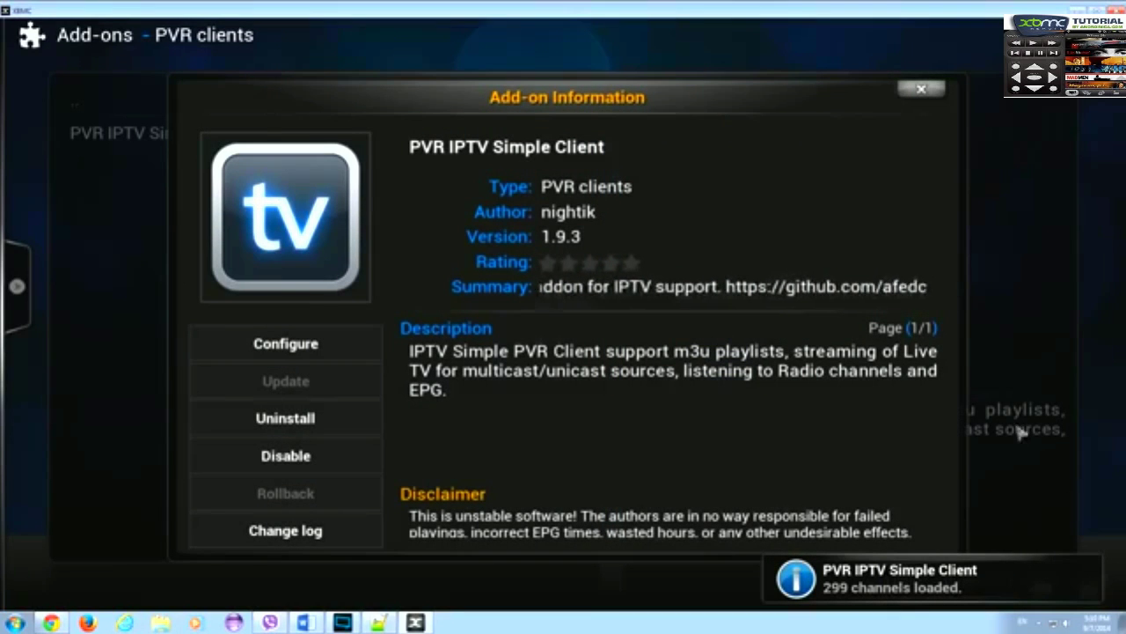
pyautogui.click(921, 89)
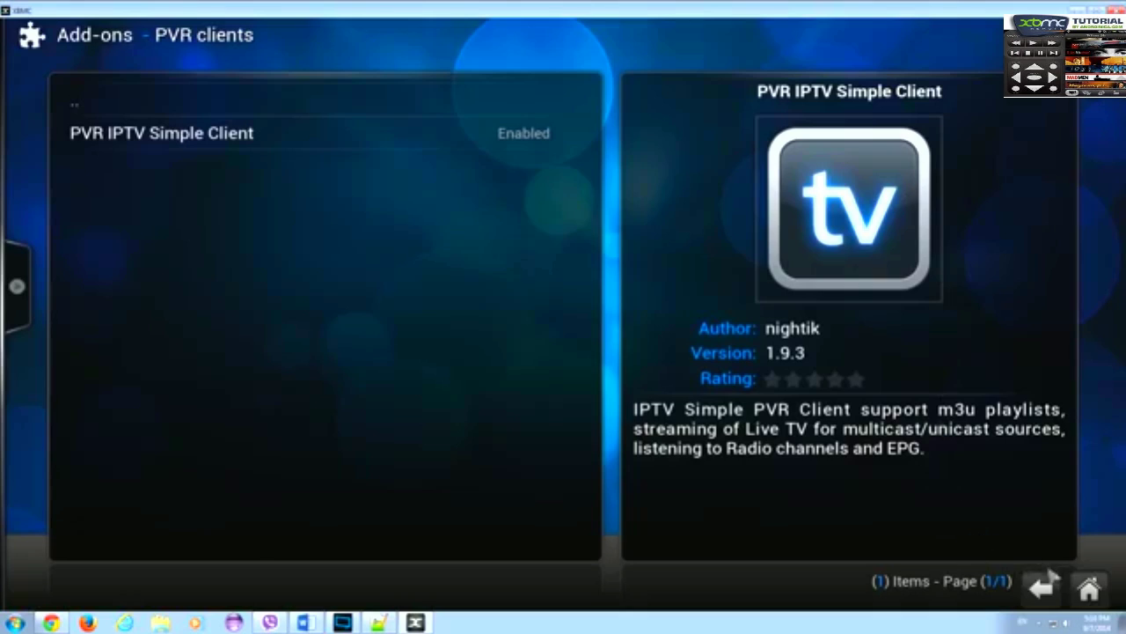
# Step: Return to the home screen, open the Live TV channel list and start playing ESPN (US)
pyautogui.click(1089, 588)
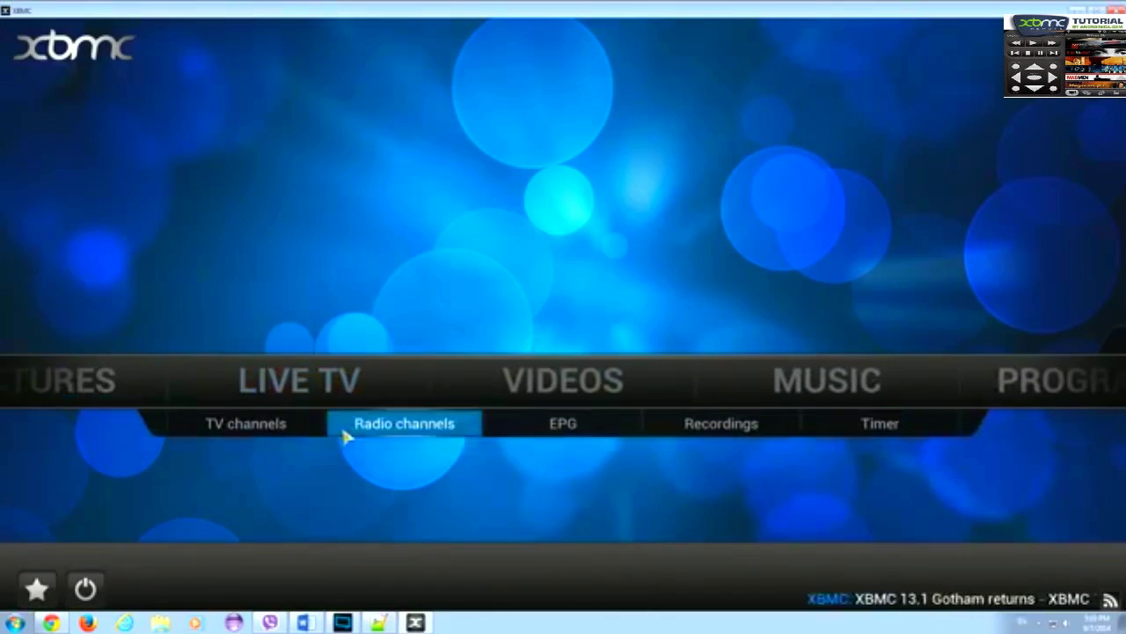
pyautogui.click(293, 391)
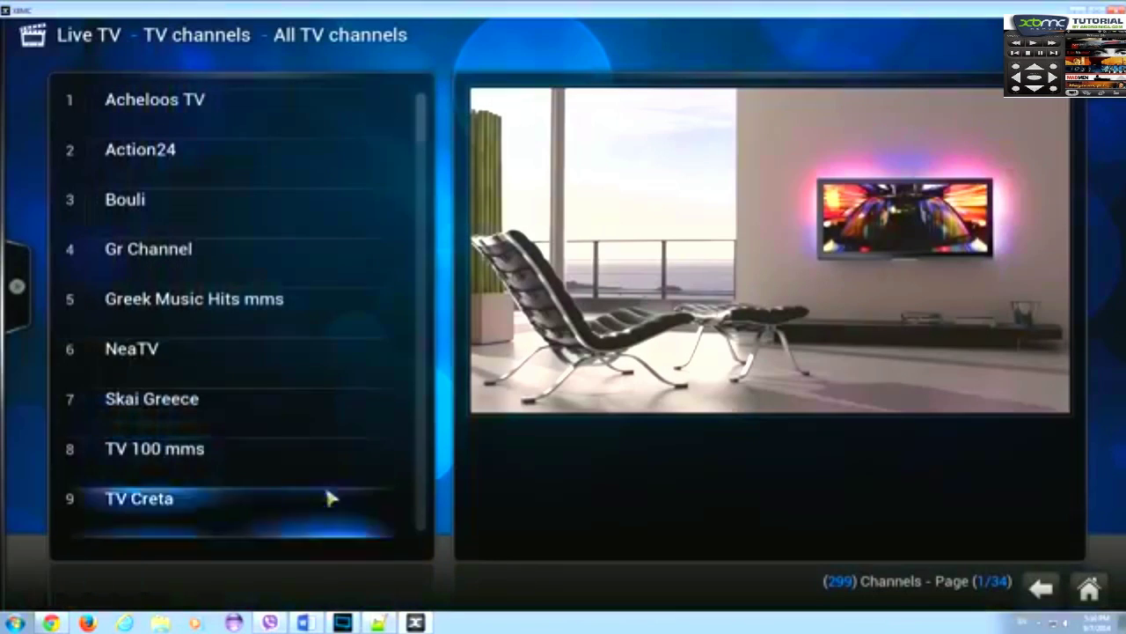
pyautogui.scroll(-12, 221, 335)
pyautogui.scroll(-6, 218, 374)
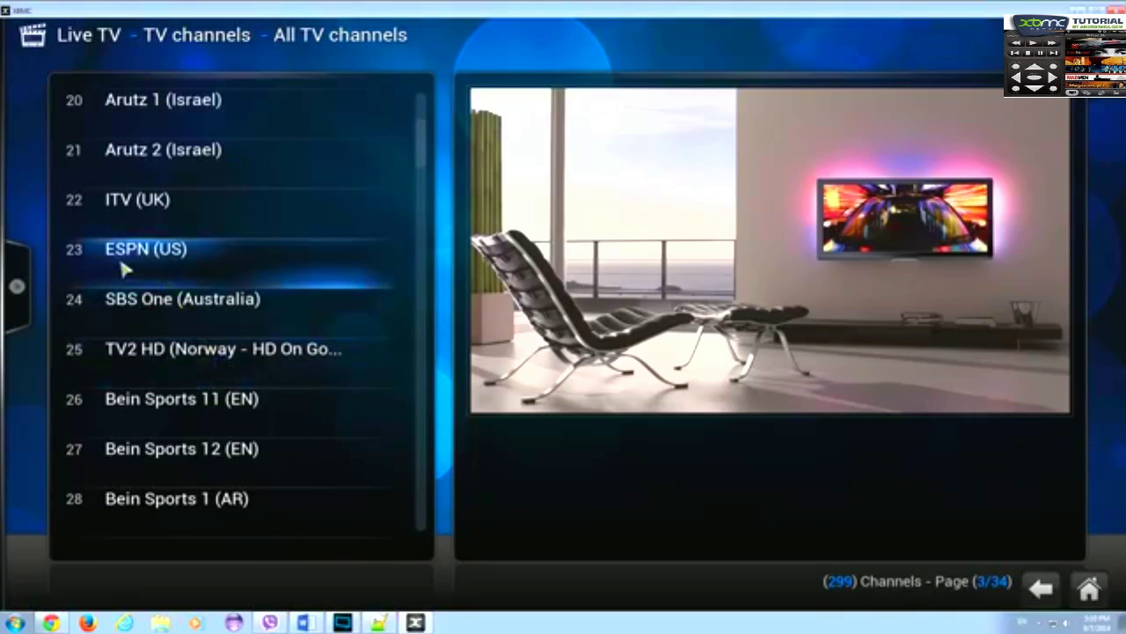
pyautogui.click(126, 269)
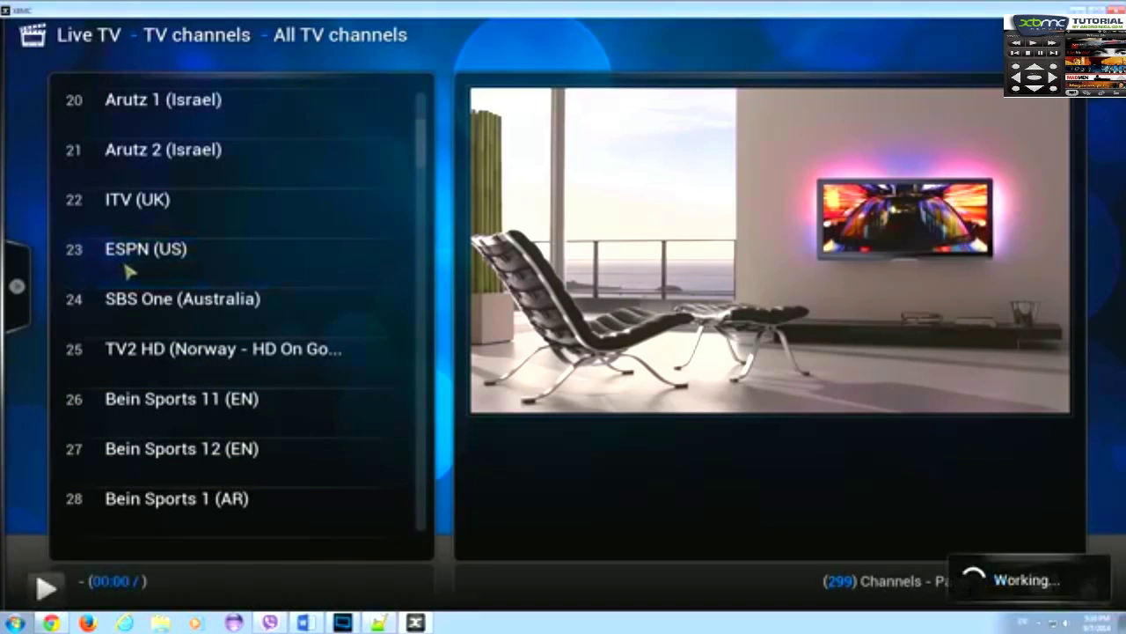